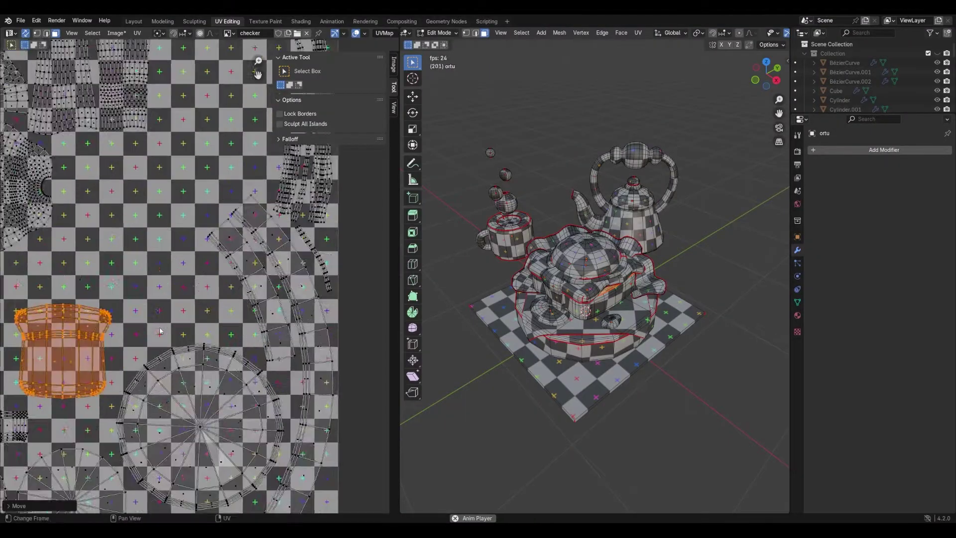
# - Move the selected rectangular UV island across the checker grid in the UV layout
pyautogui.moveTo(43, 326)
pyautogui.mouseDown()
pyautogui.moveTo(207, 199)
pyautogui.moveTo(241, 272)
pyautogui.moveTo(242, 311)
pyautogui.mouseUp()
pyautogui.press('l')
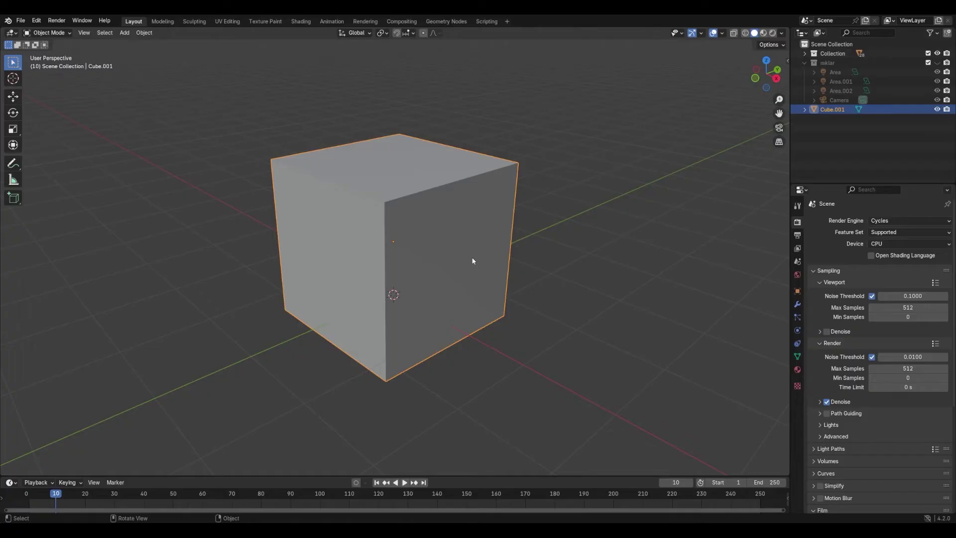
# - Hide the large cube, then select all breakfast-scene objects and bring them into the UV Editing workspace
pyautogui.press('h')
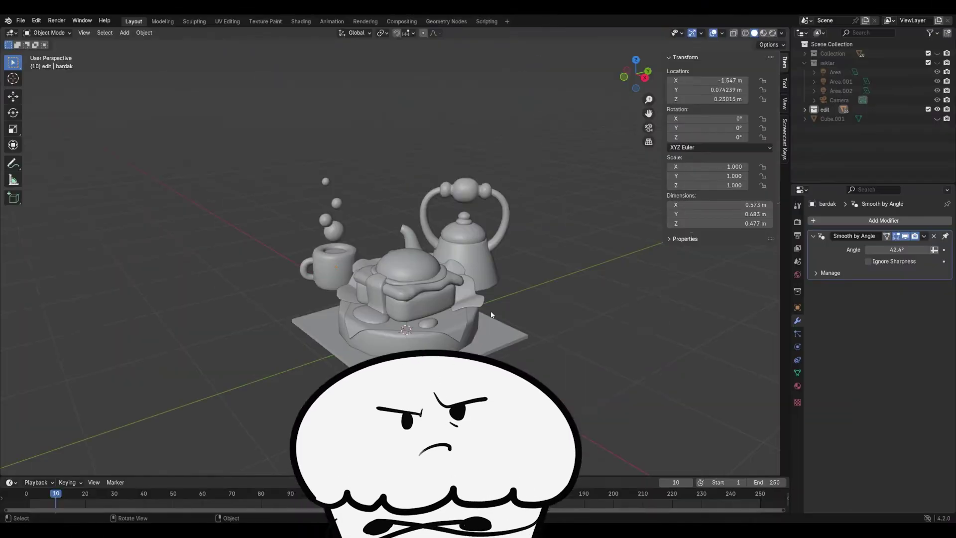
pyautogui.moveTo(584, 410); pyautogui.dragTo(285, 129)
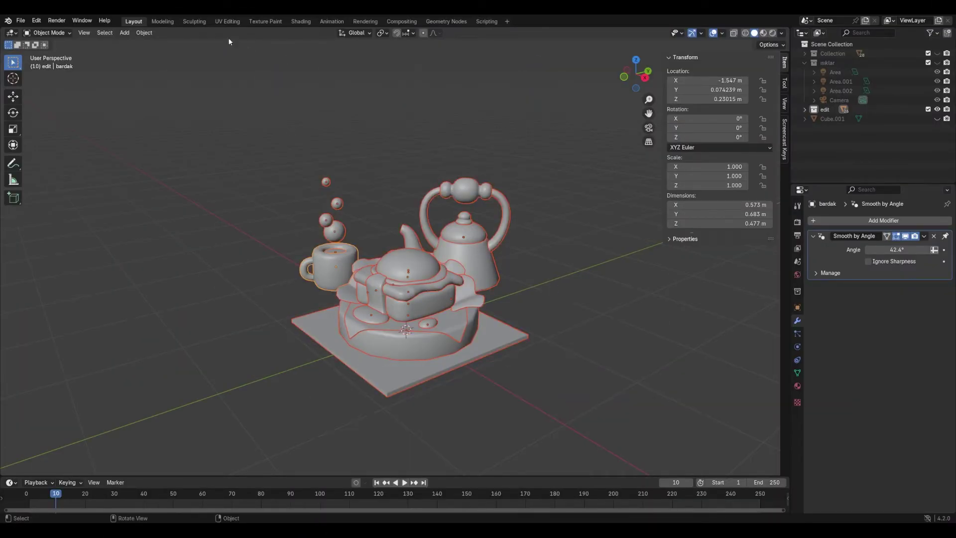
pyautogui.click(229, 23)
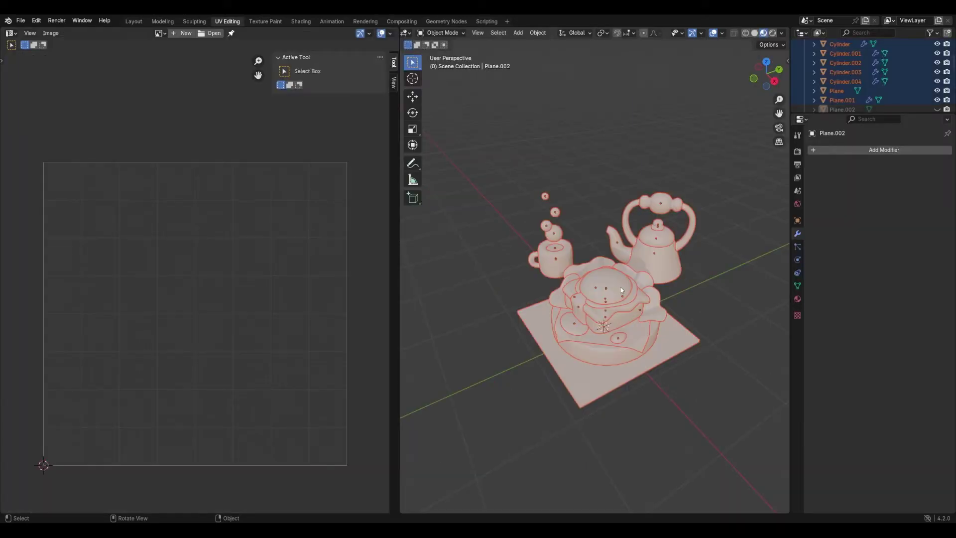
# - Select all faces of the scene objects and unwrap them with Smart UV Project at a 66° angle limit
pyautogui.keyDown('shift'); pyautogui.click(620, 287); pyautogui.keyUp('shift')
pyautogui.press('Tab')
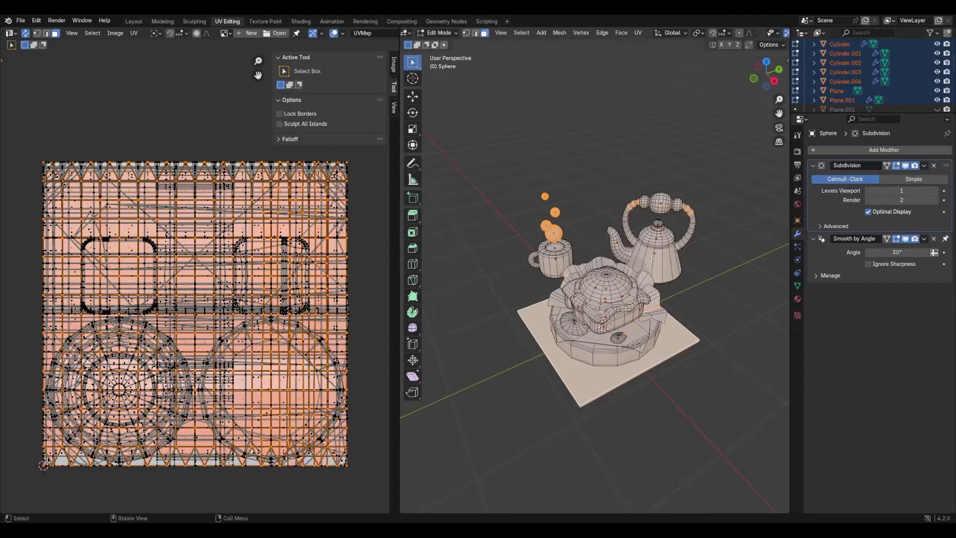
pyautogui.press('a')
pyautogui.press('u')
pyautogui.click(621, 271)
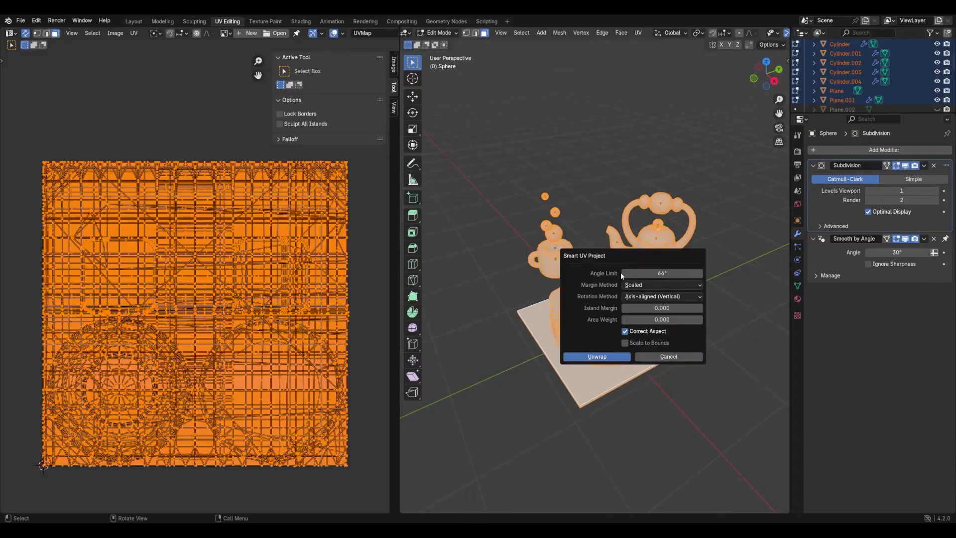
pyautogui.click(608, 357)
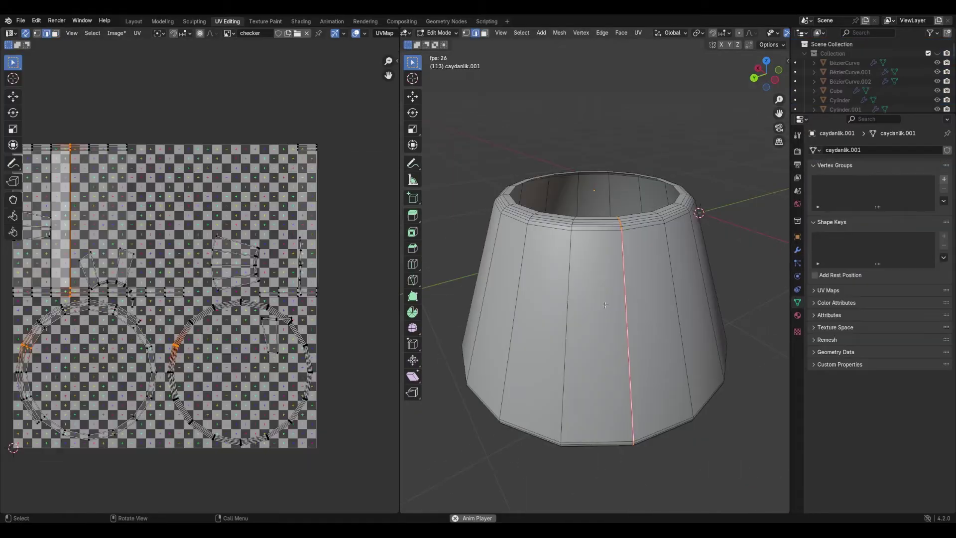
# - Unwrap the whole teapot body along its vertical seam, and rotate and move the resulting UV island
pyautogui.press('a')
pyautogui.press('u')
pyautogui.press('Return')
pyautogui.press('r')
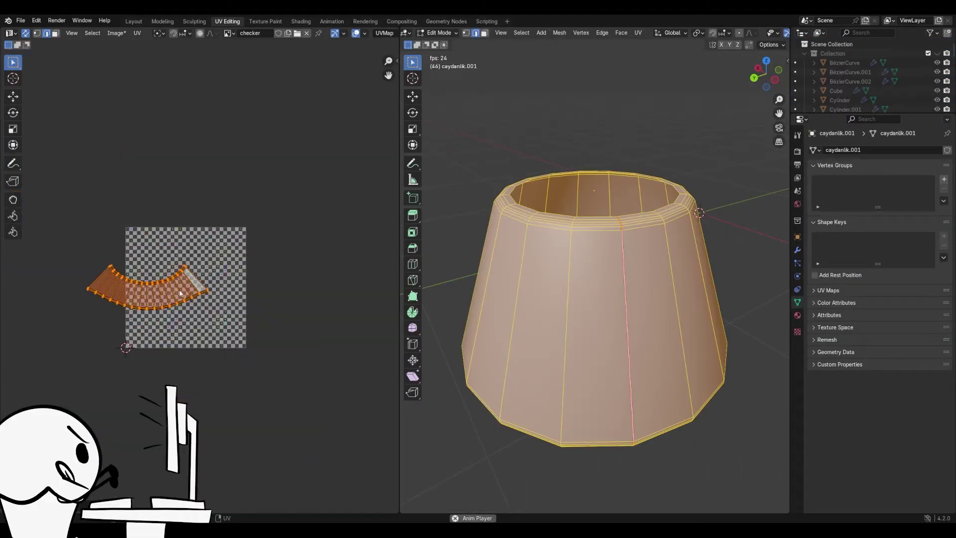
pyautogui.press('g')
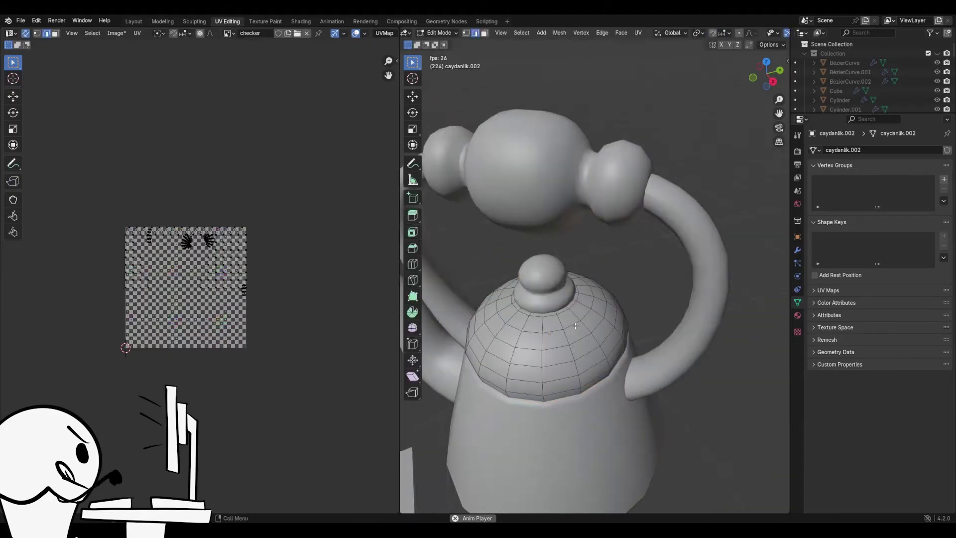
# - Unwrap all faces of the teapot lid and scale its UVs
pyautogui.press('a')
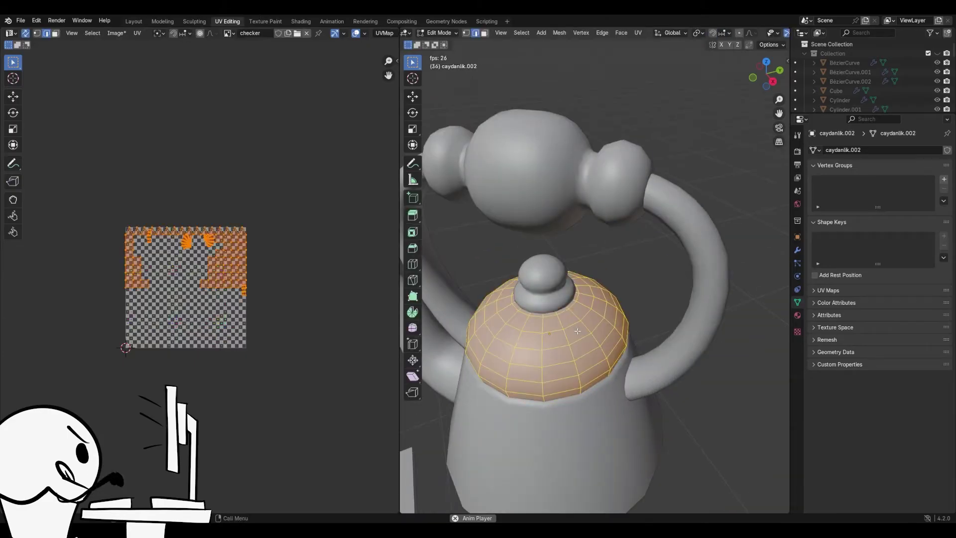
pyautogui.press('u')
pyautogui.press('Return')
pyautogui.click(776, 33)
pyautogui.press('s')
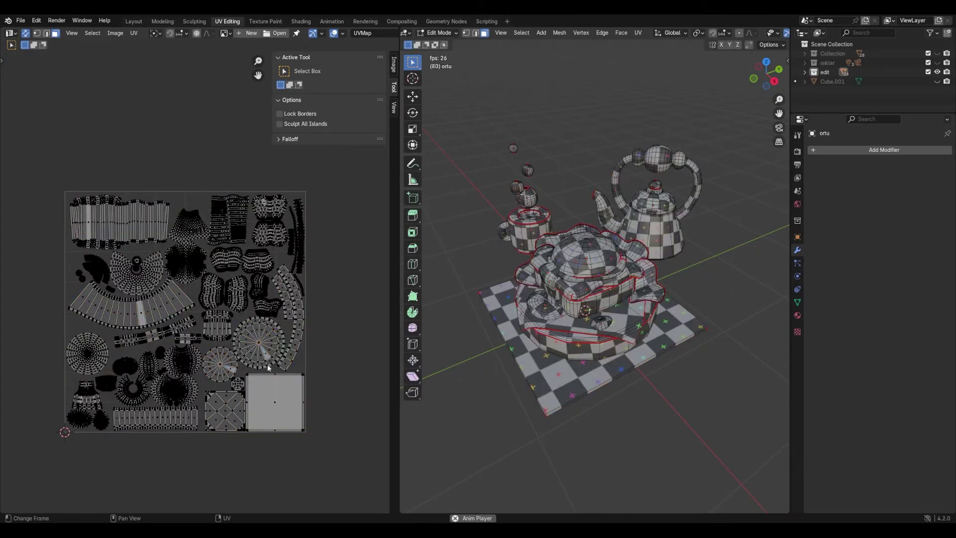
# - Examine the packed UV layout of the whole scene within the square UV space
pyautogui.scroll(3, 264, 366)
pyautogui.scroll(-1, 264, 366)
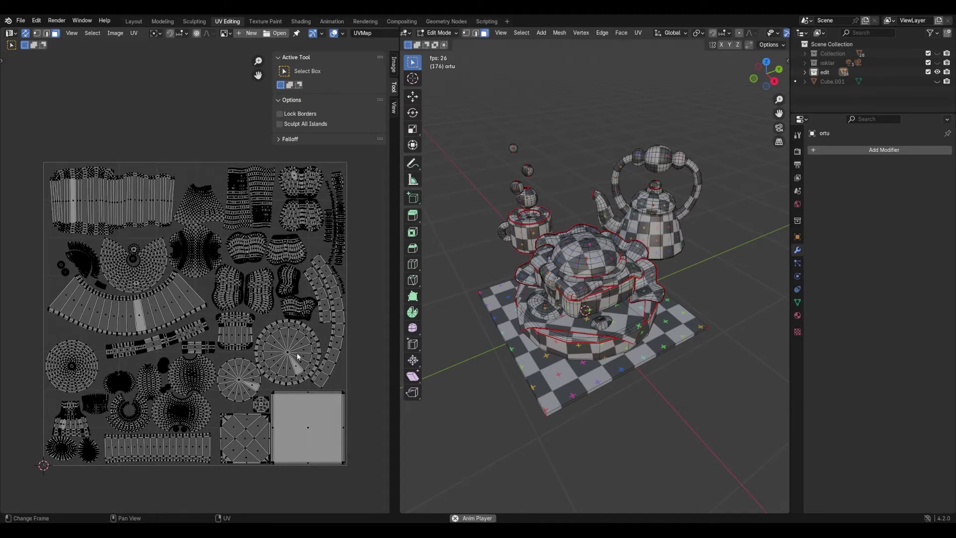
pyautogui.moveTo(44, 160)
pyautogui.mouseDown()
pyautogui.moveTo(249, 304)
pyautogui.moveTo(372, 453)
pyautogui.mouseUp()
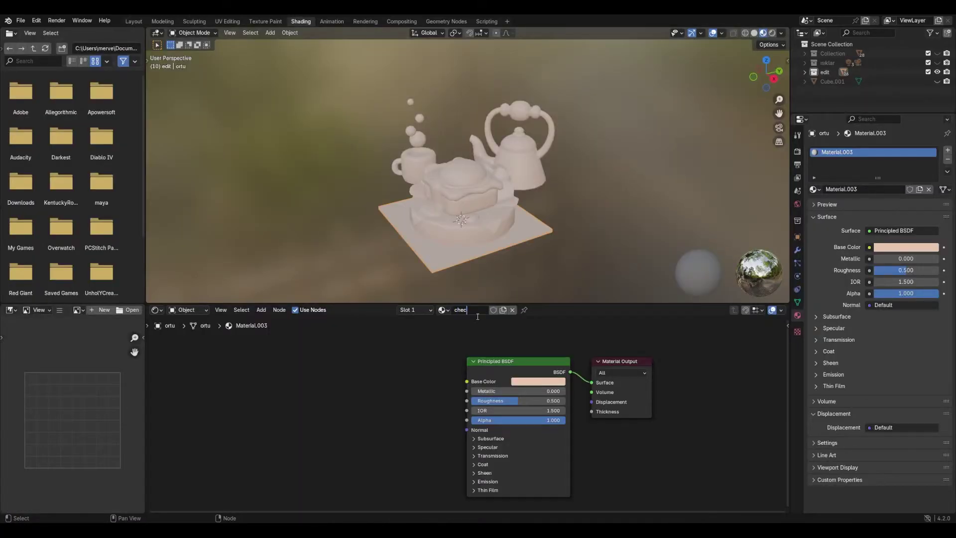
# - Add an Image Texture node with a new 1024 × 1024 px UV Grid image named checker and connect its Color to Base Color
pyautogui.hotkey('shift', 'a')
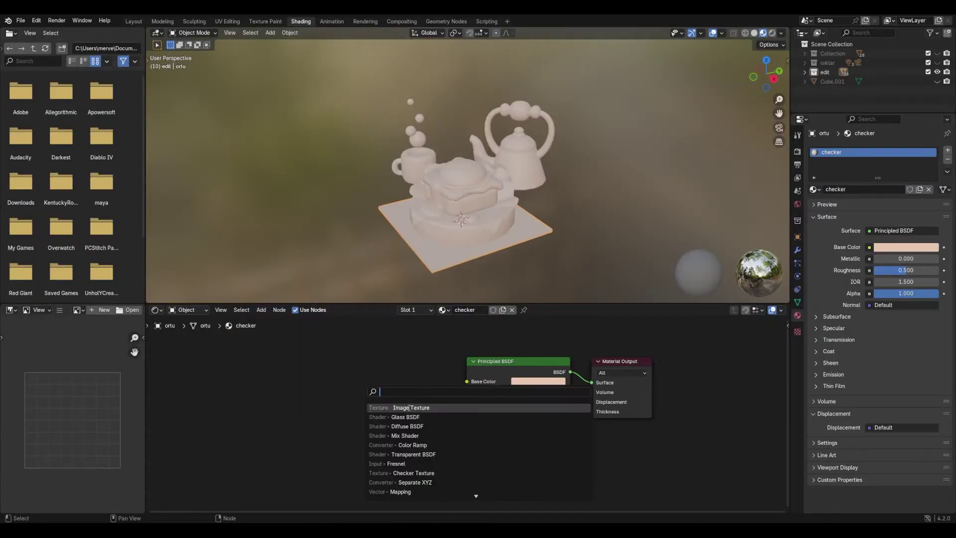
pyautogui.click(410, 407)
pyautogui.click(340, 411)
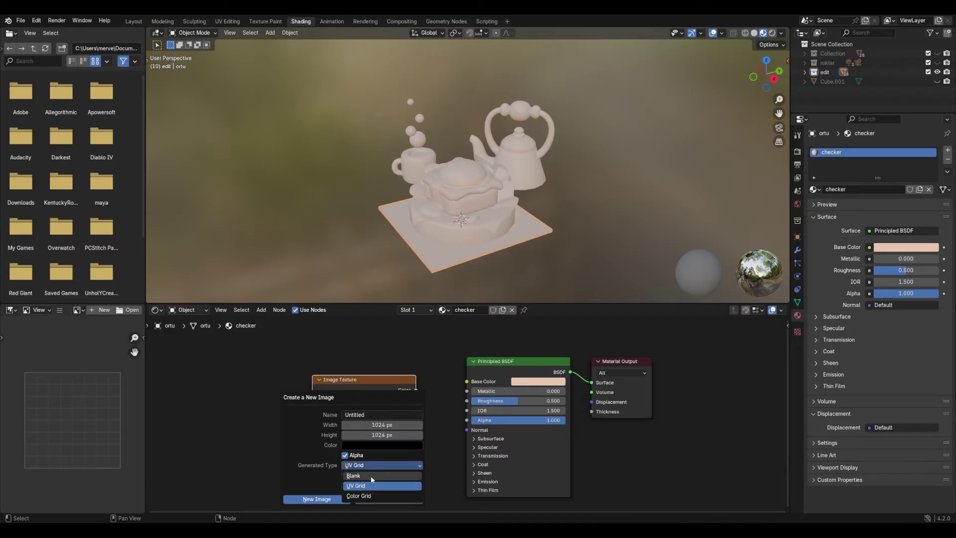
pyautogui.write('checker')
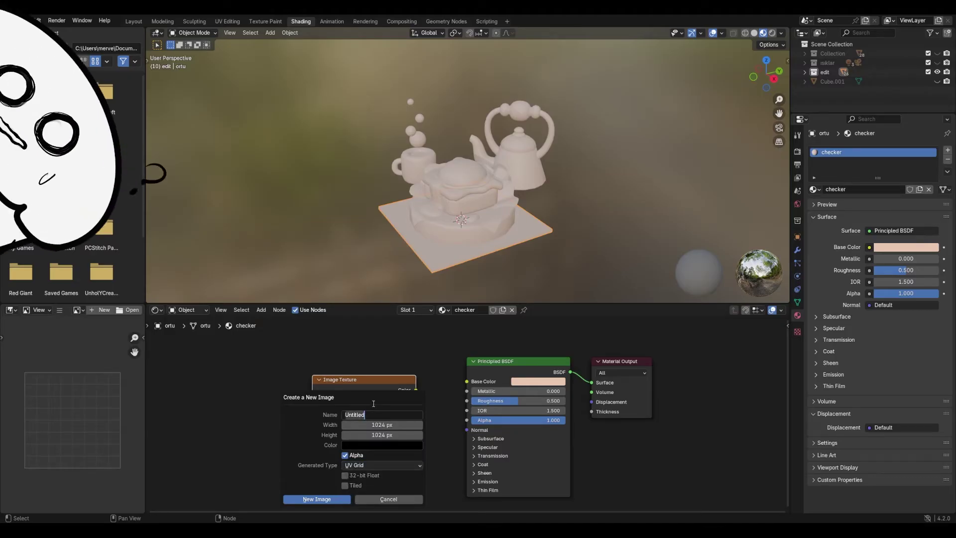
pyautogui.click(339, 501)
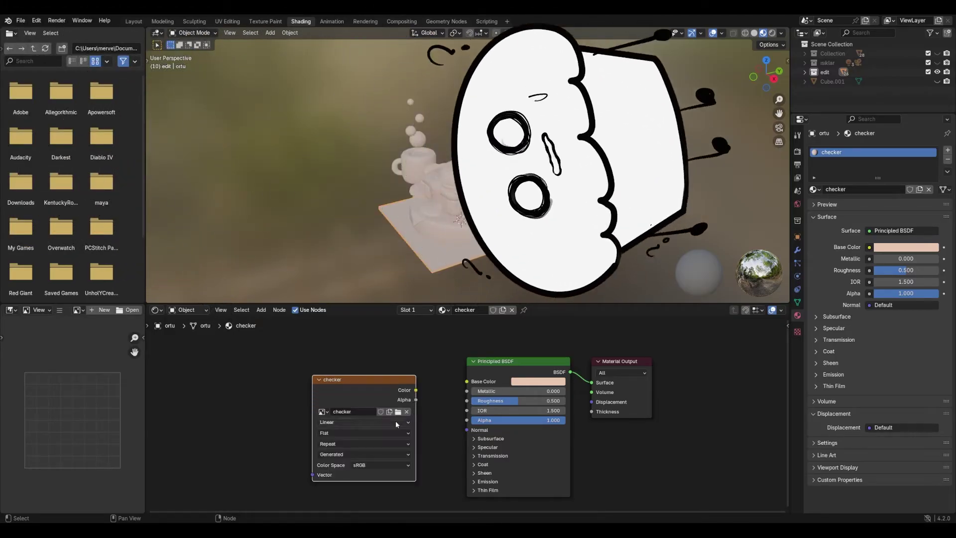
pyautogui.moveTo(416, 390); pyautogui.dragTo(467, 382)
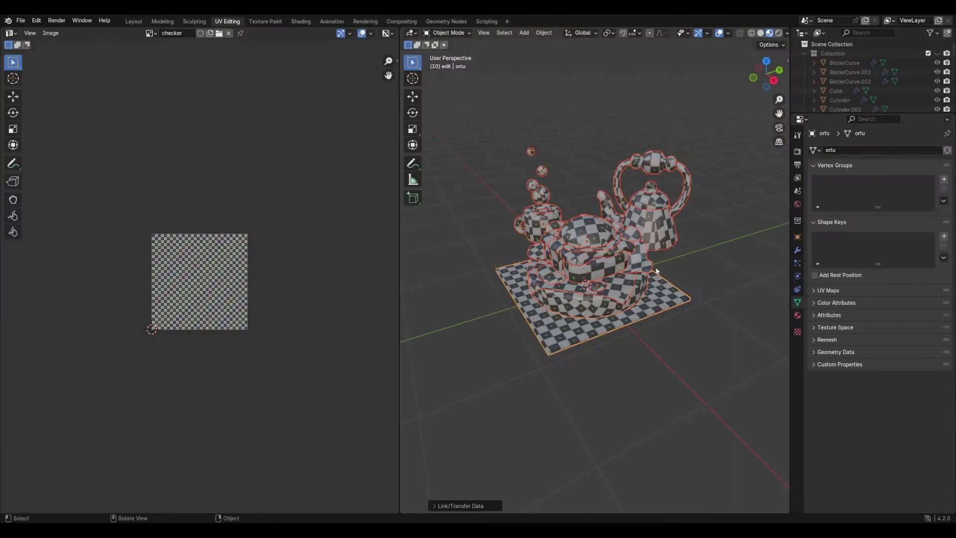
# - Inspect the checker pattern on the teapot body for distortion and open its mesh for editing
pyautogui.scroll(6, 599, 315)
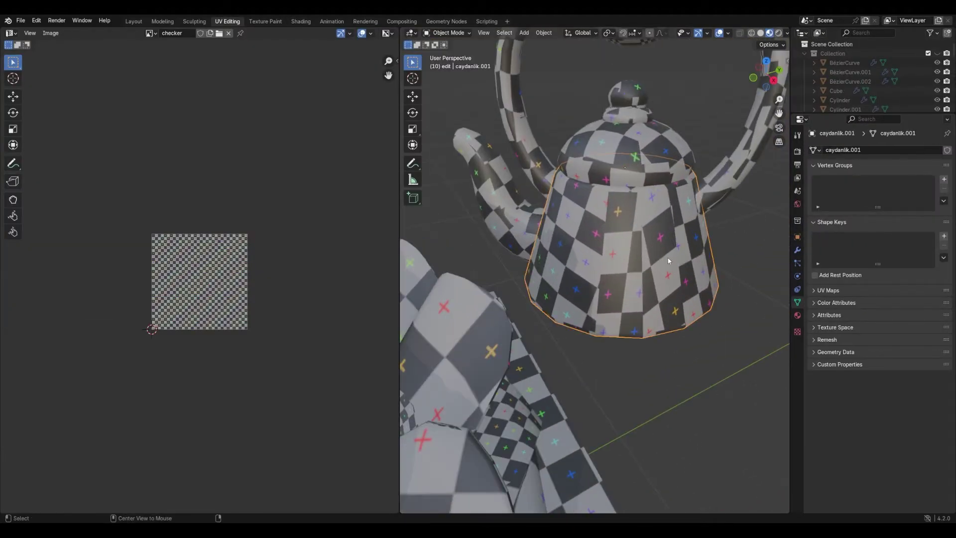
pyautogui.moveTo(633, 237); pyautogui.dragTo(669, 271, button='middle')
pyautogui.press('Tab')
pyautogui.scroll(4, 200, 282)
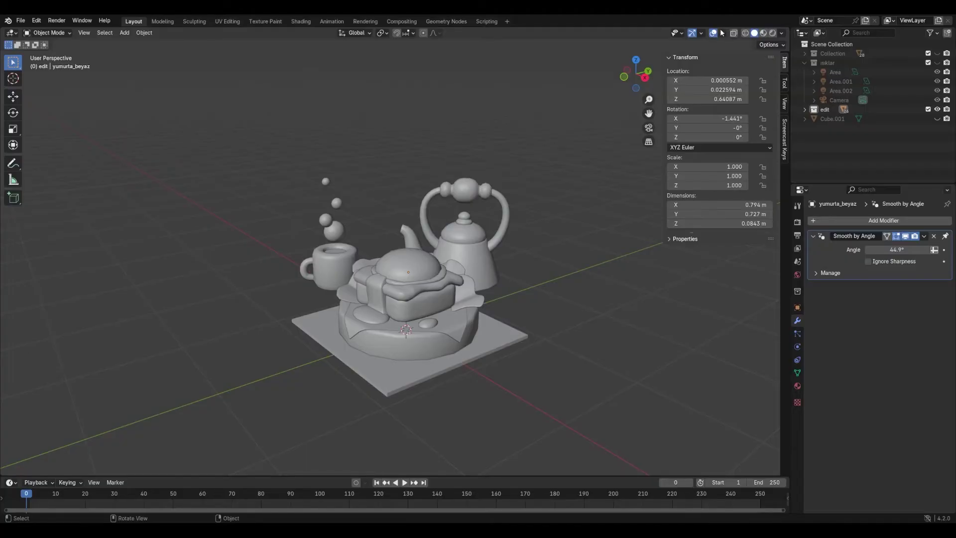
# - Turn on the Face Orientation overlay to check the normals of the scene objects
pyautogui.click(723, 33)
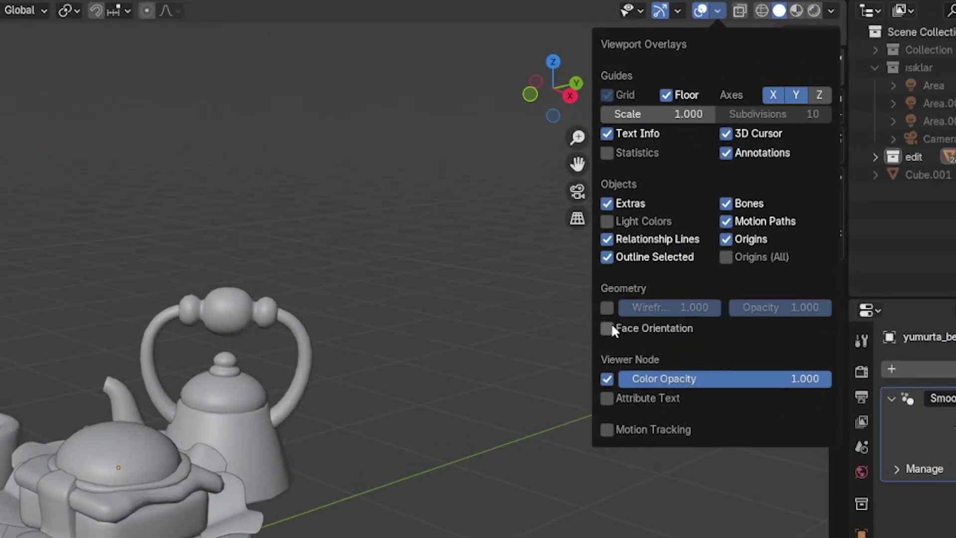
pyautogui.click(611, 325)
pyautogui.moveTo(306, 478); pyautogui.dragTo(299, 511, button='middle')
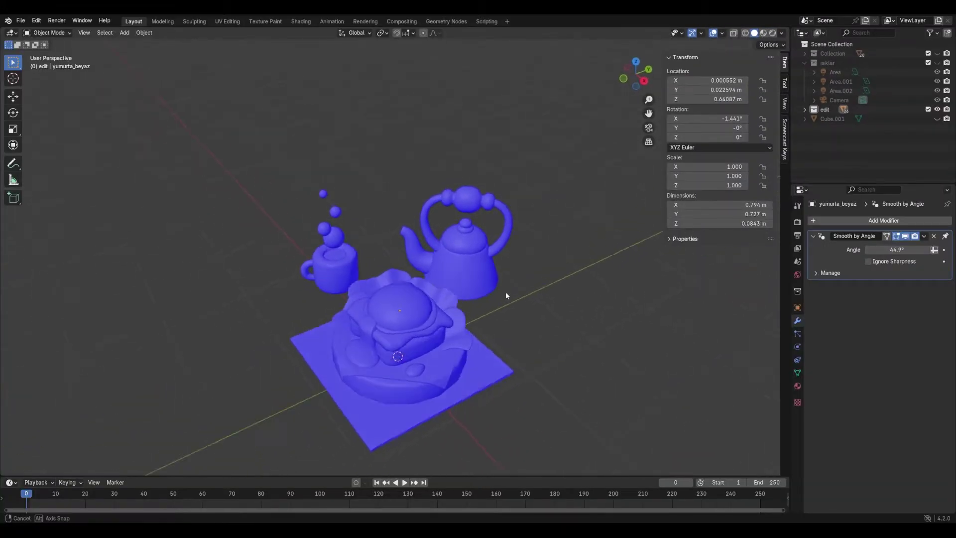
# - Flip the normals of the egg yolk dome on top of the toast
pyautogui.click(407, 263)
pyautogui.moveTo(507, 296); pyautogui.dragTo(406, 288, button='middle')
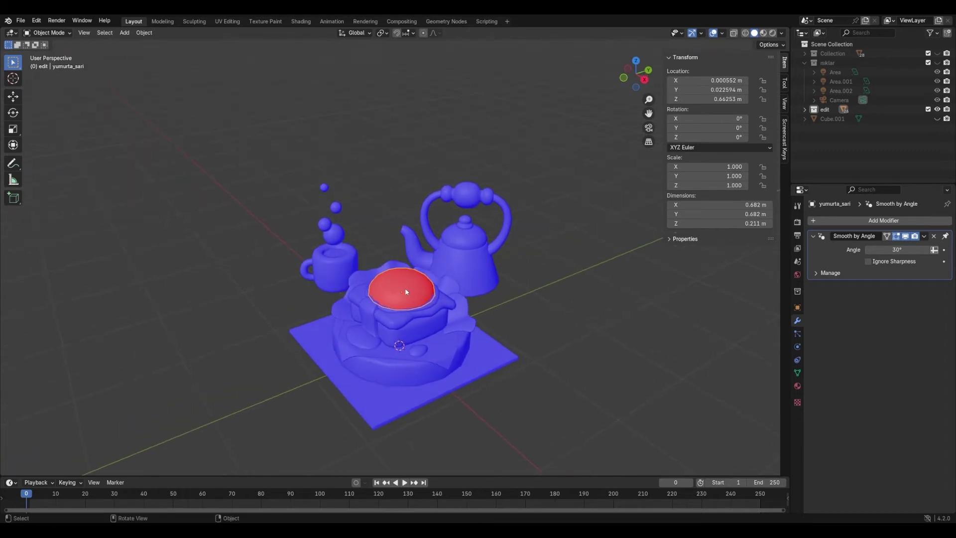
pyautogui.press('Tab')
pyautogui.click(166, 33)
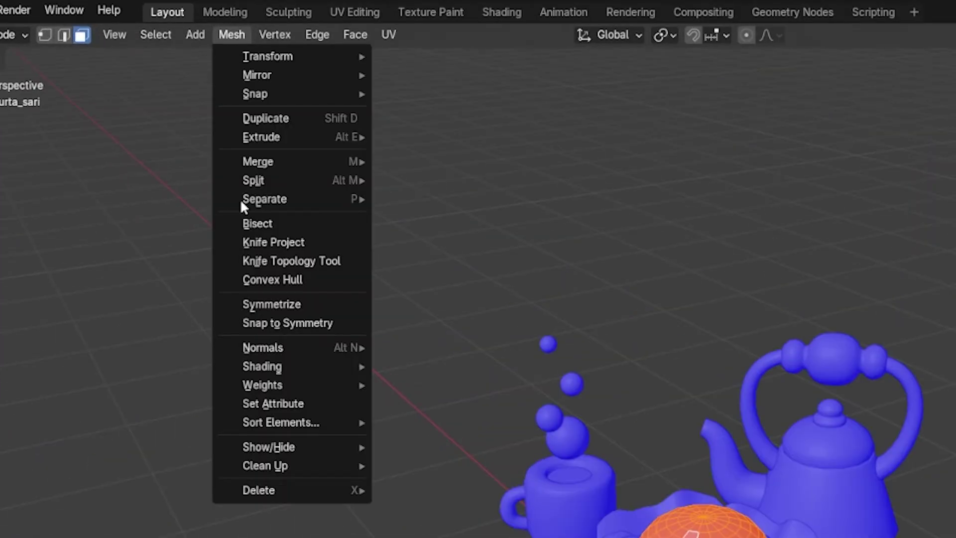
pyautogui.moveTo(318, 348)
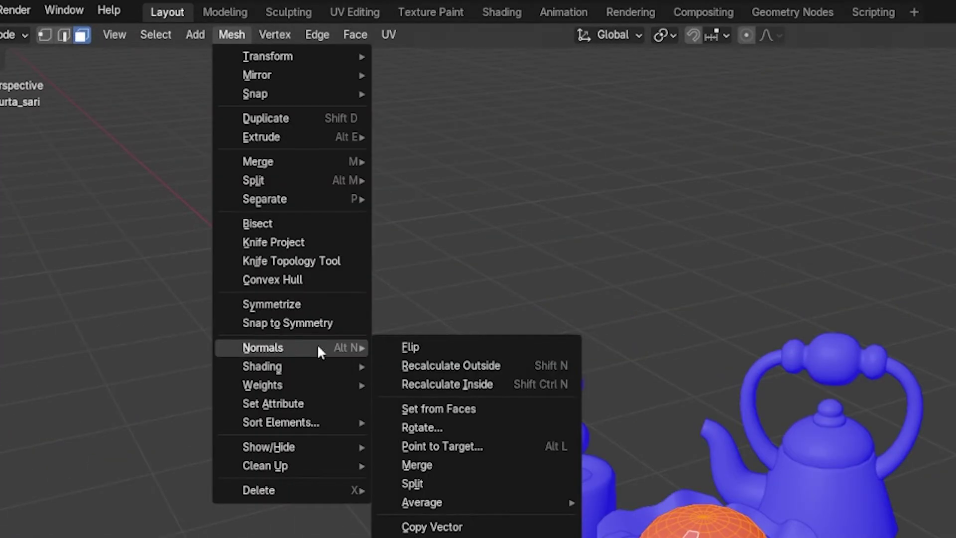
pyautogui.click(411, 348)
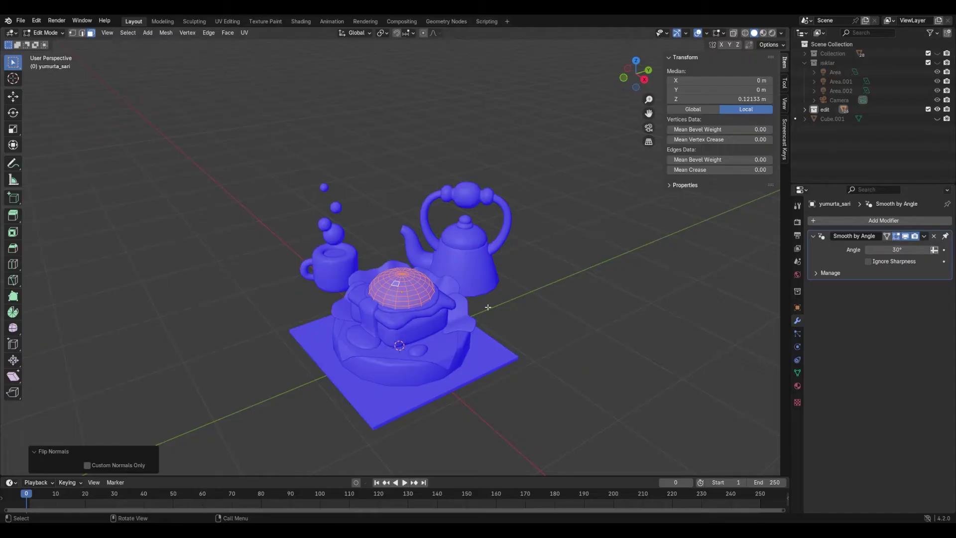
pyautogui.press('Tab')
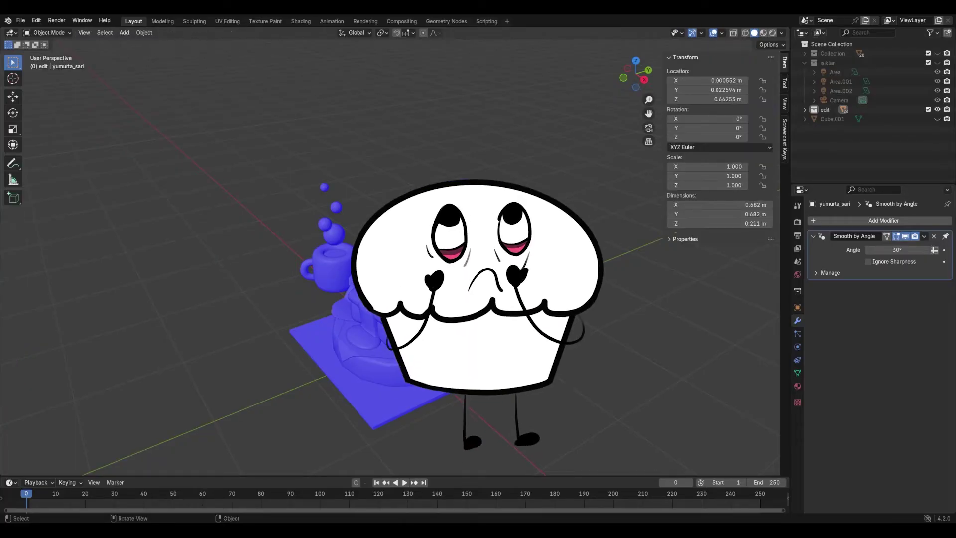
# - Turn off the Face Orientation overlay after checking the scene from another angle
pyautogui.moveTo(452, 306); pyautogui.dragTo(468, 302, button='middle')
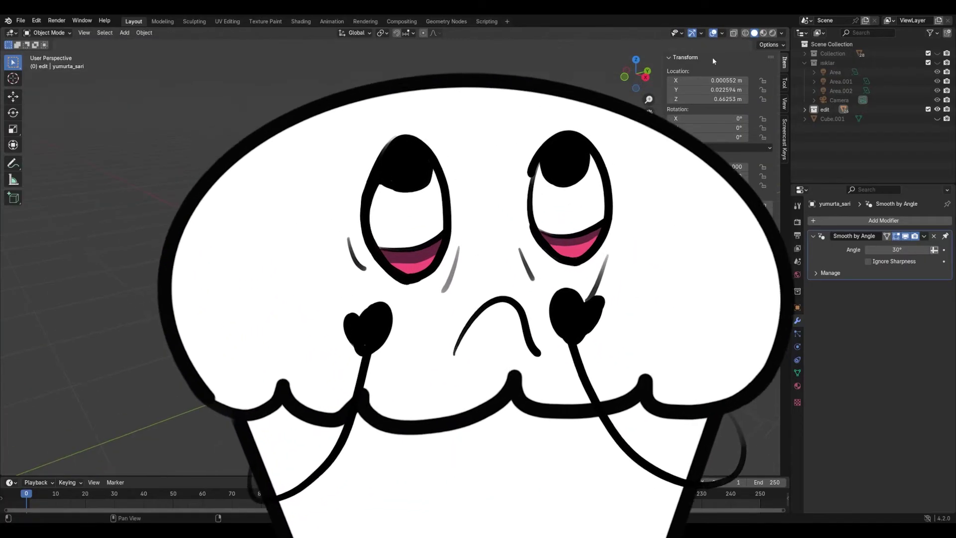
pyautogui.click(722, 33)
pyautogui.click(663, 199)
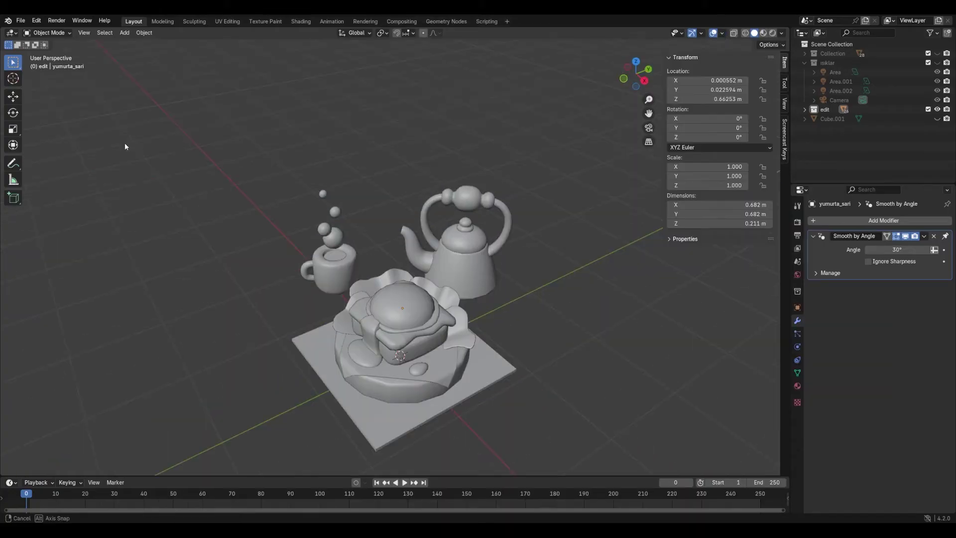
# - Select all the breakfast-scene objects and open the export format choices
pyautogui.moveTo(124, 142); pyautogui.dragTo(169, 166, button='middle')
pyautogui.moveTo(211, 151); pyautogui.dragTo(554, 427)
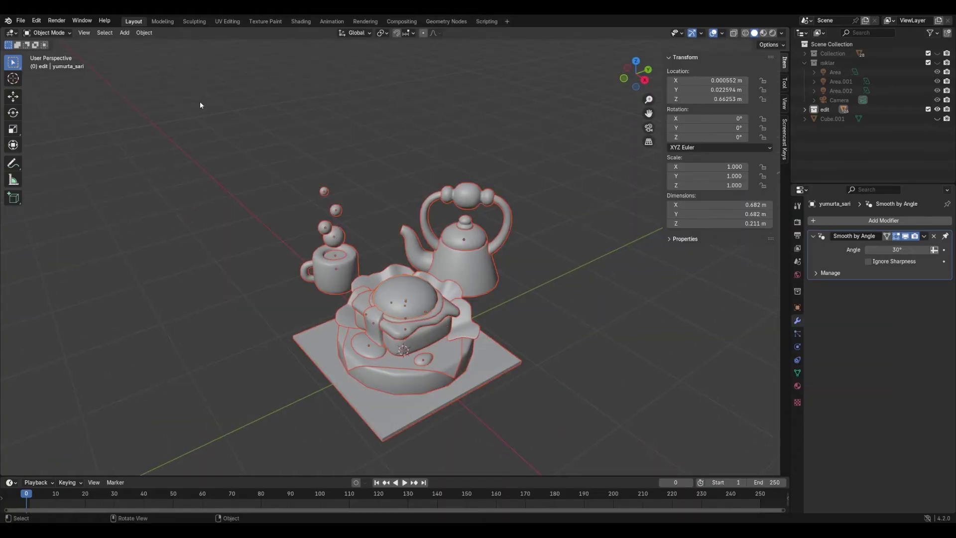
pyautogui.click(22, 21)
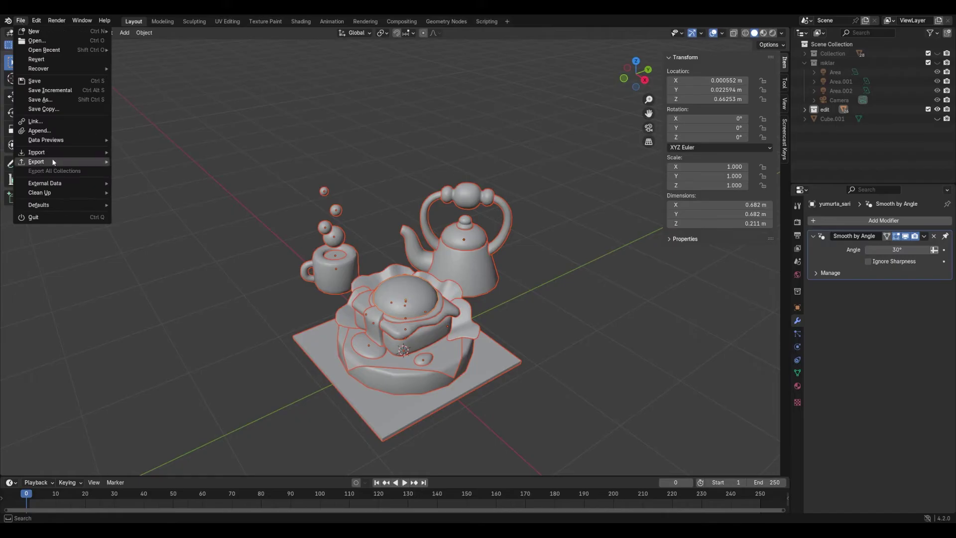
pyautogui.moveTo(54, 162)
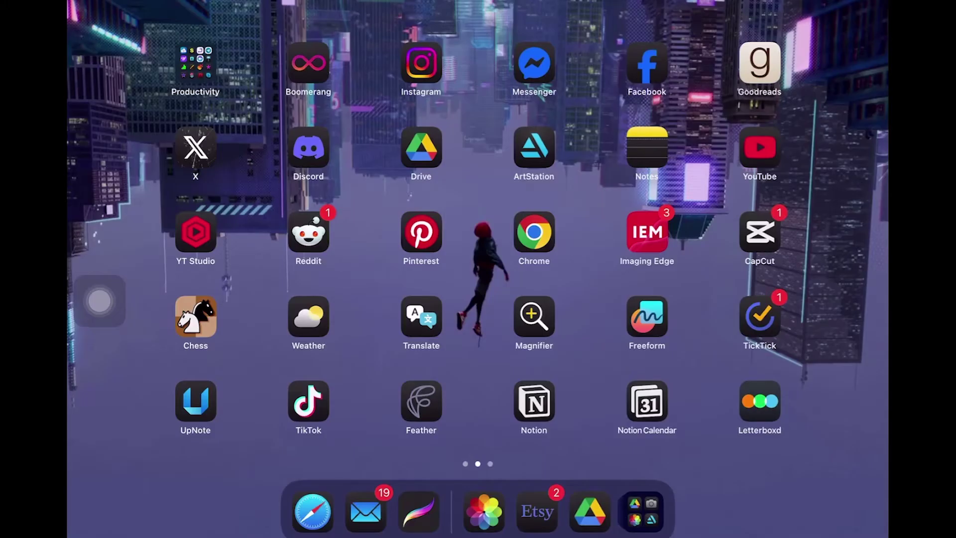
# - Switch to Google Drive and send Toast_Scene_v02.obj from the Procreate files folder to Procreate
pyautogui.click(421, 148)
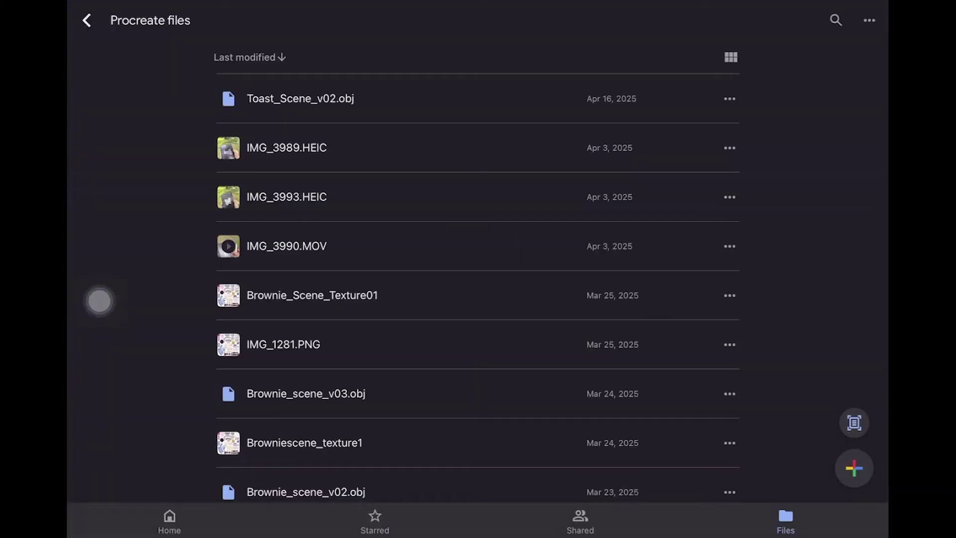
pyautogui.click(300, 98)
pyautogui.click(729, 99)
pyautogui.click(595, 223)
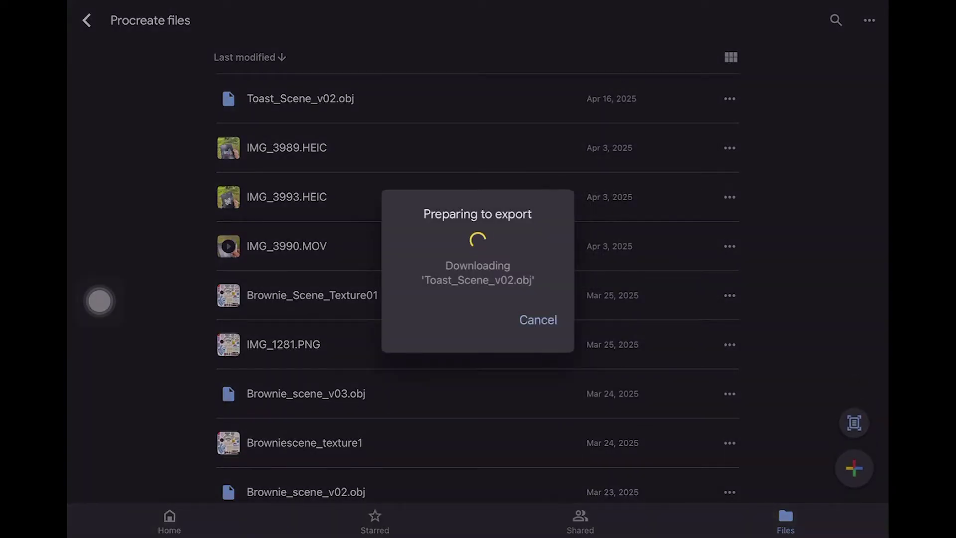
pyautogui.hscroll(10, 209, 96)
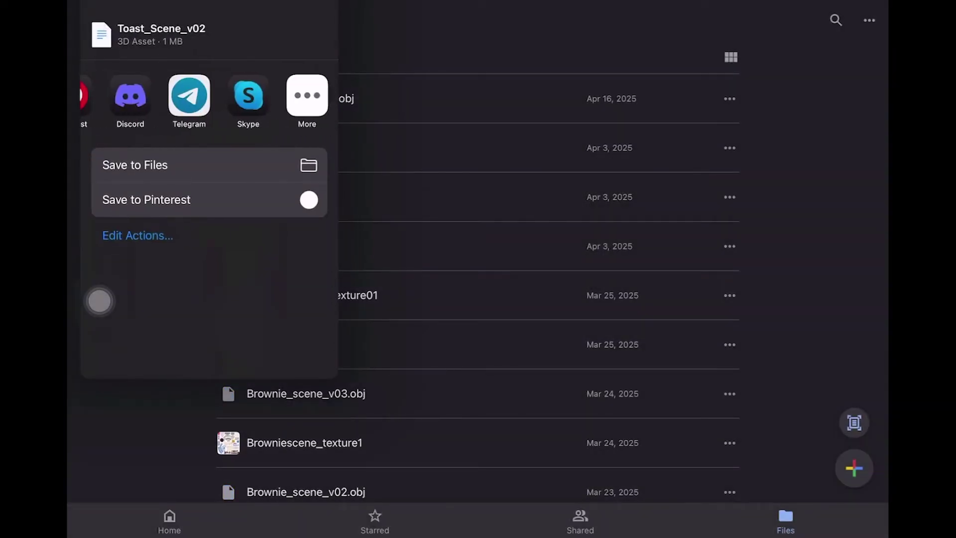
pyautogui.click(307, 96)
pyautogui.scroll(-10, 100, 301)
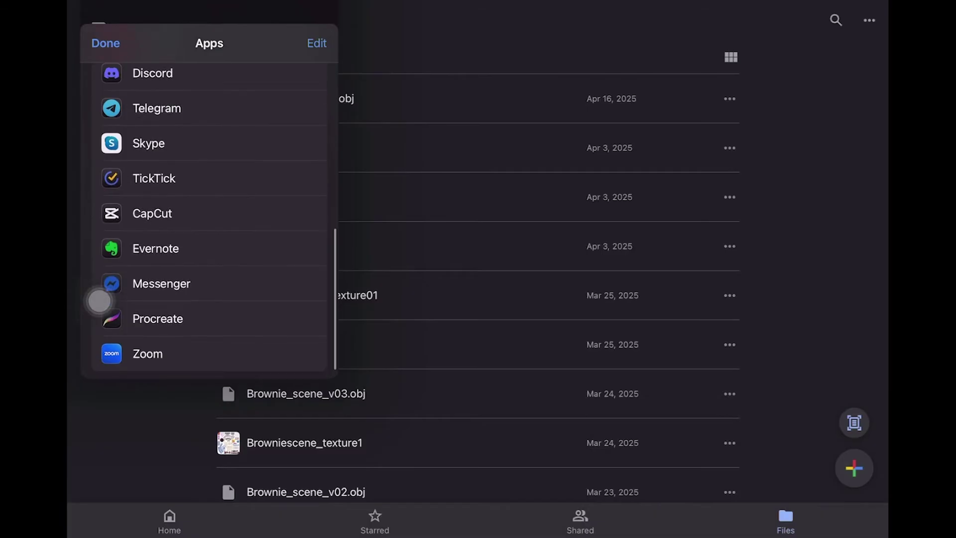
pyautogui.click(99, 303)
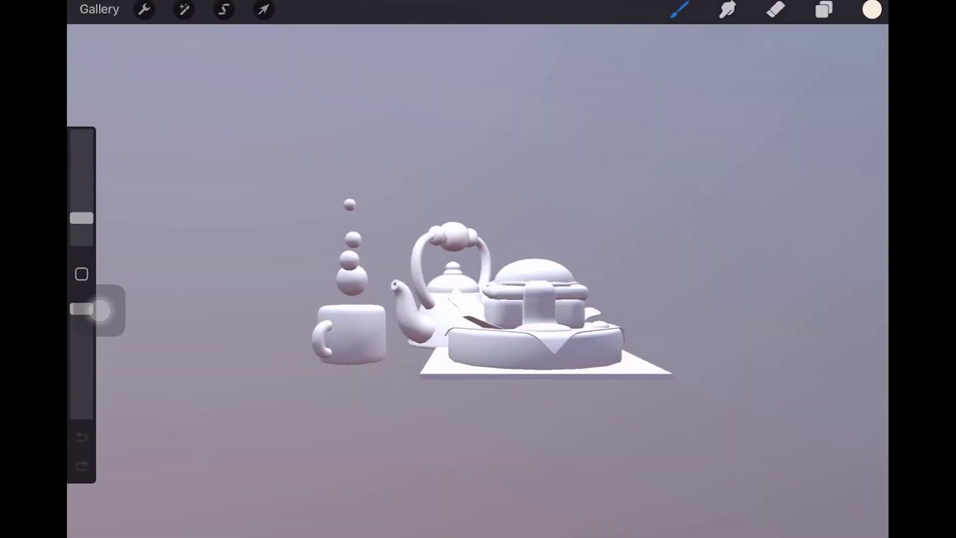
# - Open the lighting and environment editor and spread the light cubes out around the breakfast scene
pyautogui.click(144, 10)
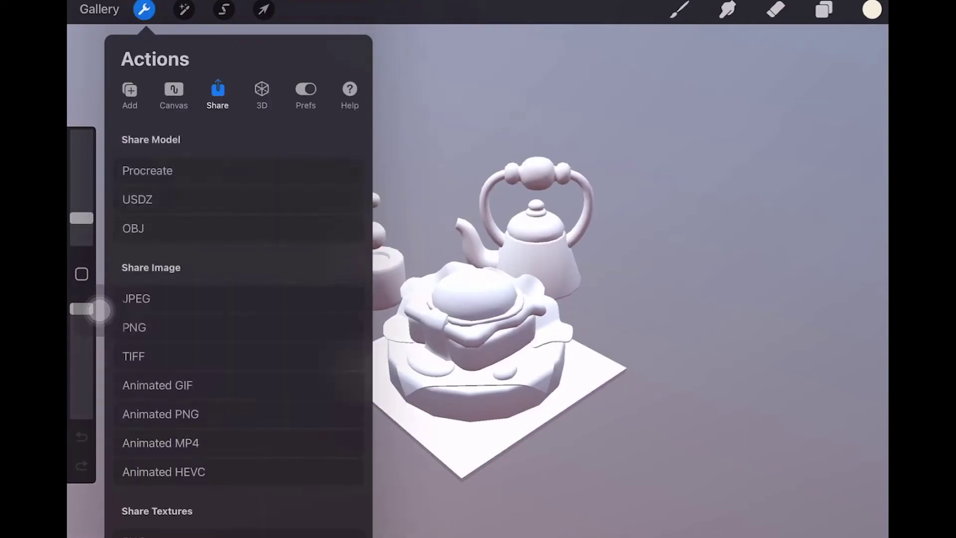
pyautogui.click(262, 94)
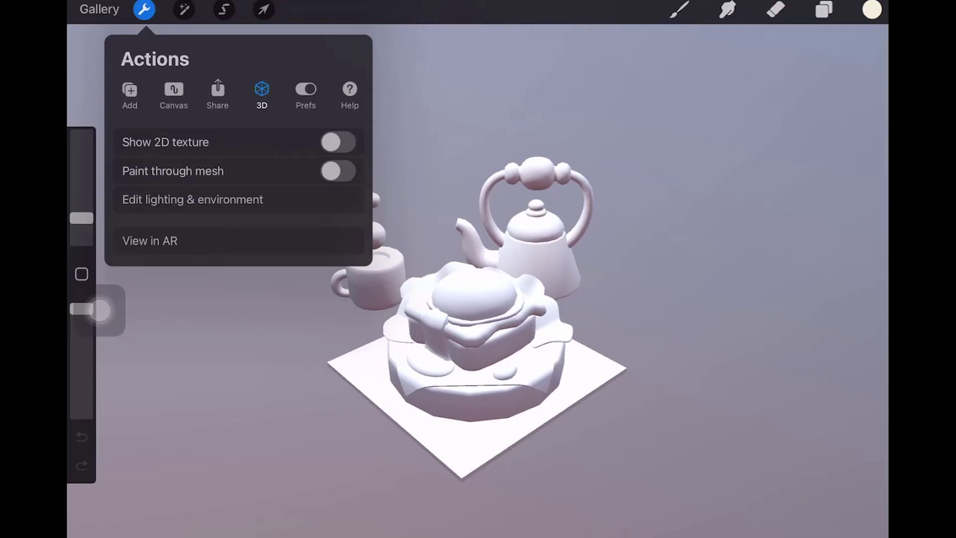
pyautogui.click(193, 200)
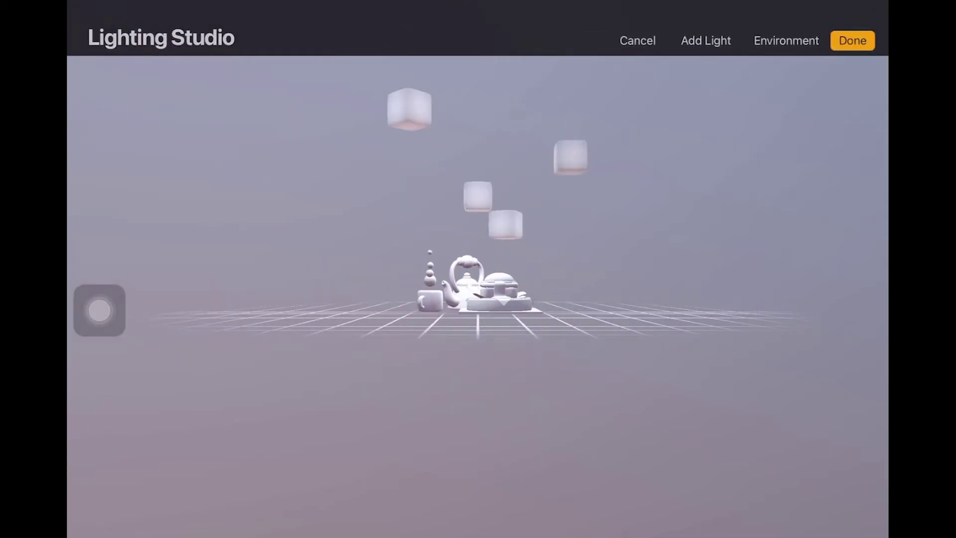
pyautogui.moveTo(573, 399); pyautogui.dragTo(399, 438)
pyautogui.moveTo(542, 202); pyautogui.dragTo(577, 147)
pyautogui.moveTo(557, 239); pyautogui.dragTo(606, 203)
pyautogui.moveTo(508, 126); pyautogui.dragTo(469, 123)
pyautogui.moveTo(573, 399); pyautogui.dragTo(424, 399)
pyautogui.moveTo(467, 107); pyautogui.dragTo(650, 157)
pyautogui.moveTo(423, 424); pyautogui.dragTo(573, 424)
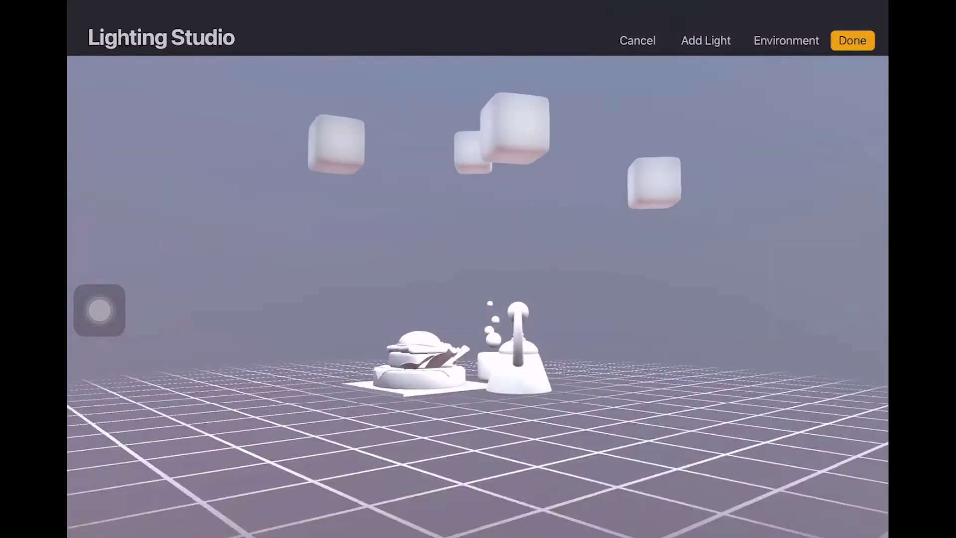
pyautogui.moveTo(423, 399); pyautogui.dragTo(553, 463)
# - Set the lighting environment to Studio with 49% exposure and hide the environment background
pyautogui.click(786, 41)
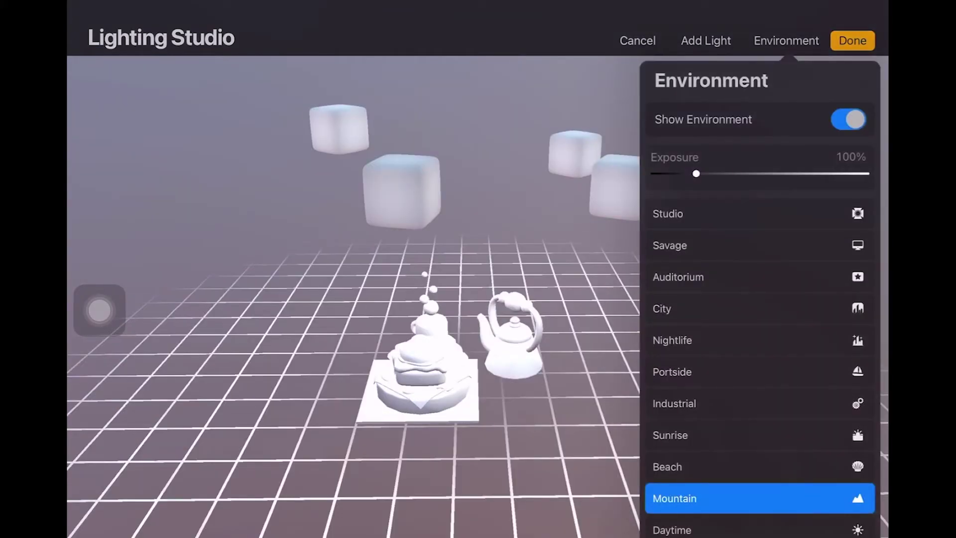
pyautogui.click(760, 214)
pyautogui.moveTo(697, 174); pyautogui.dragTo(674, 173)
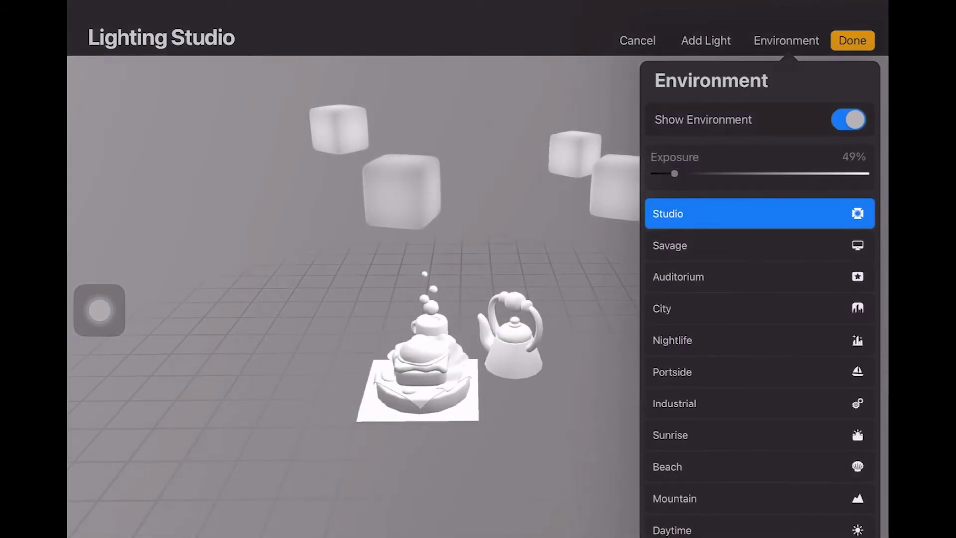
pyautogui.click(849, 119)
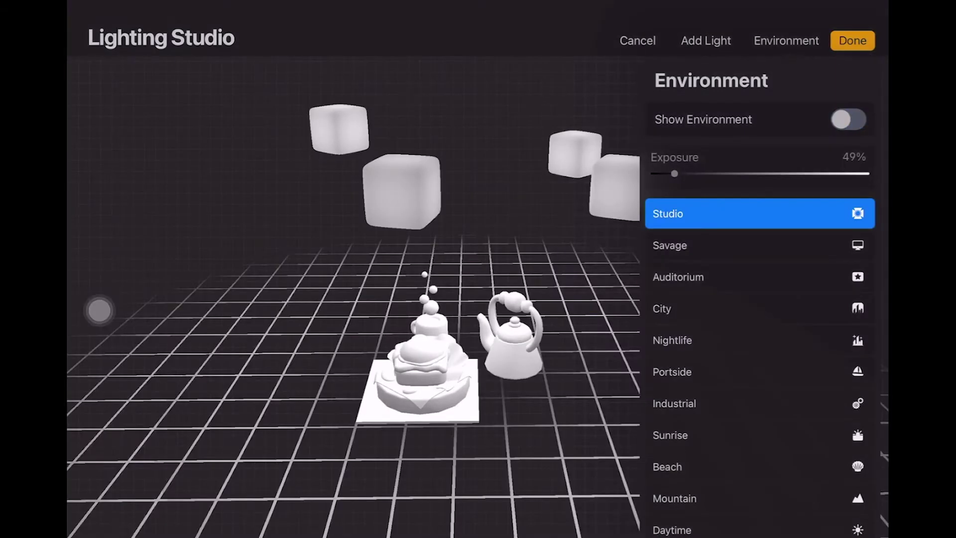
pyautogui.click(786, 41)
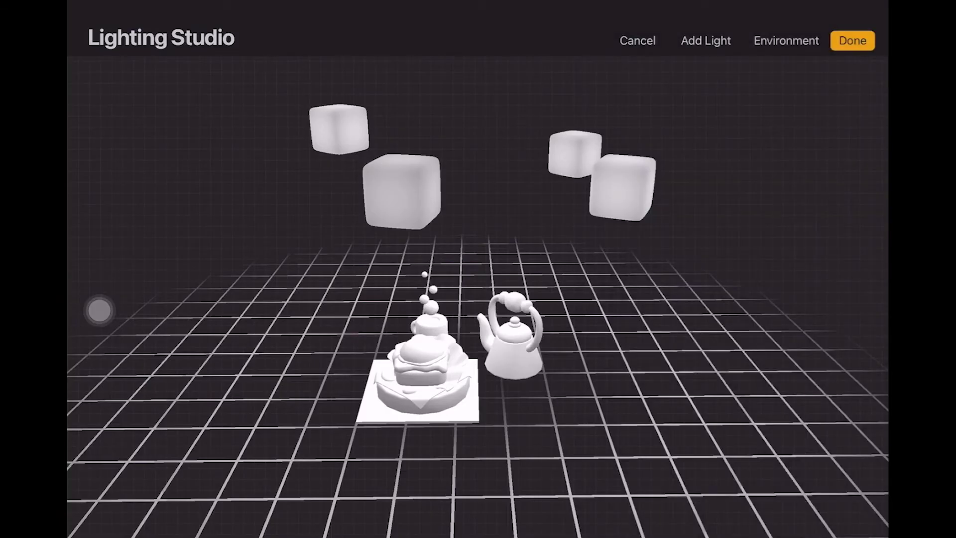
# - Paint an orange test stroke on the egg yolk dome, undo it, and switch to the Stucco brush
pyautogui.moveTo(427, 291); pyautogui.dragTo(483, 280)
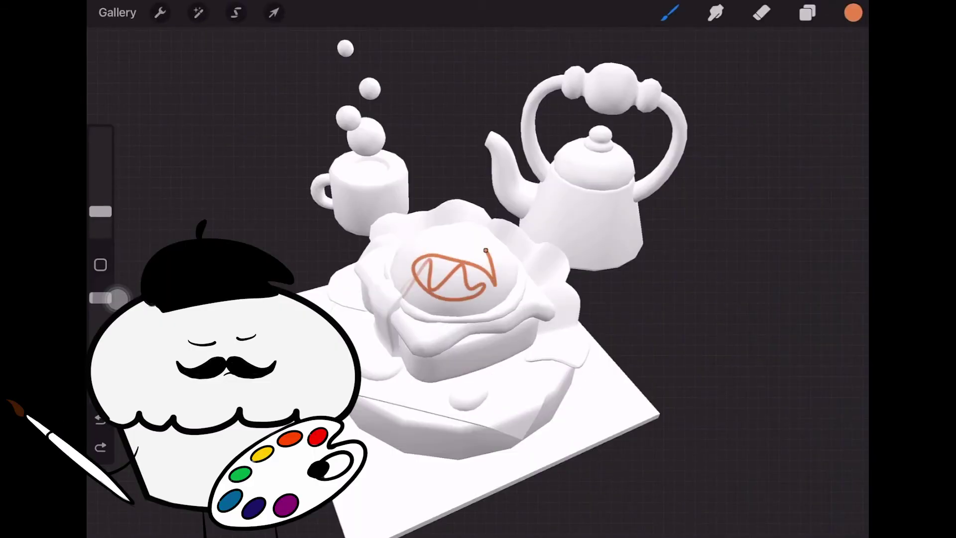
pyautogui.hotkey('ctrl', 'z')
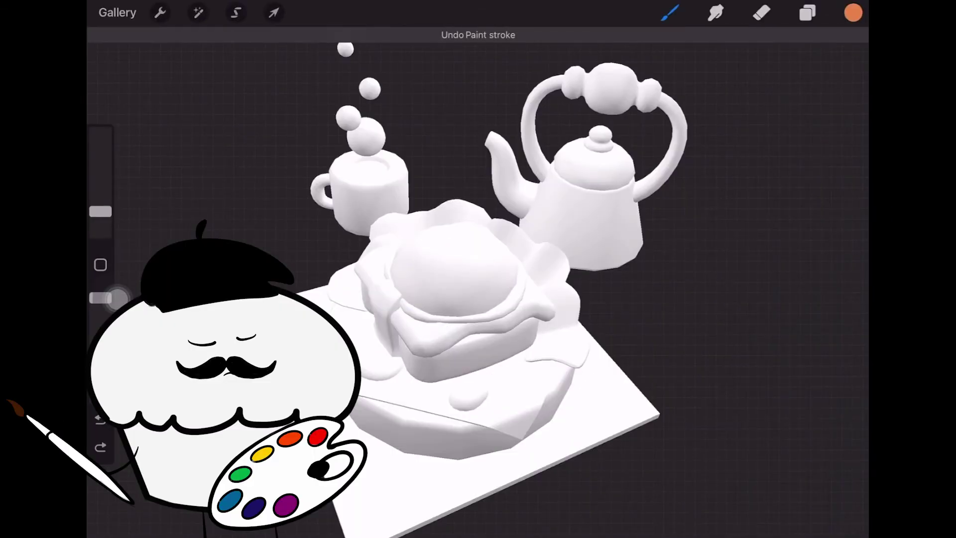
pyautogui.click(670, 13)
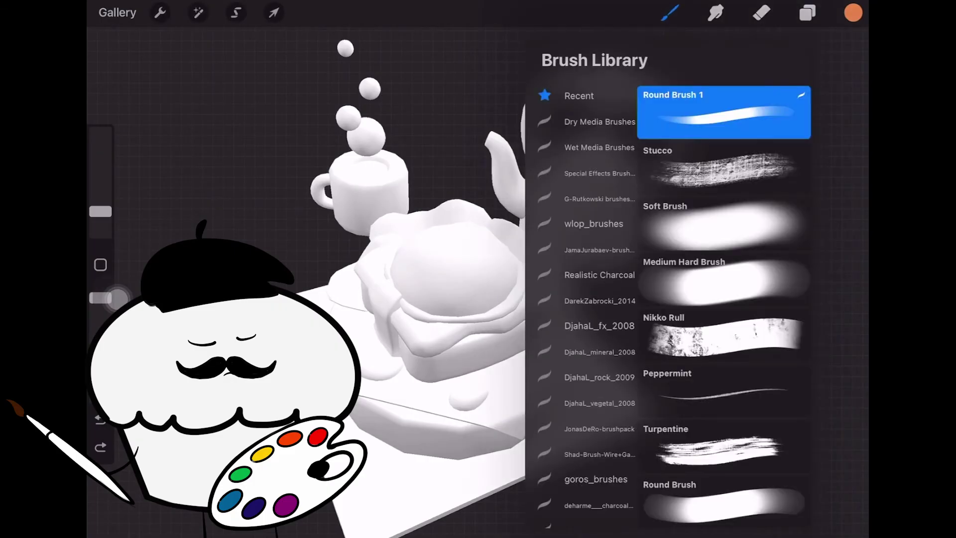
pyautogui.click(724, 168)
pyautogui.click(670, 13)
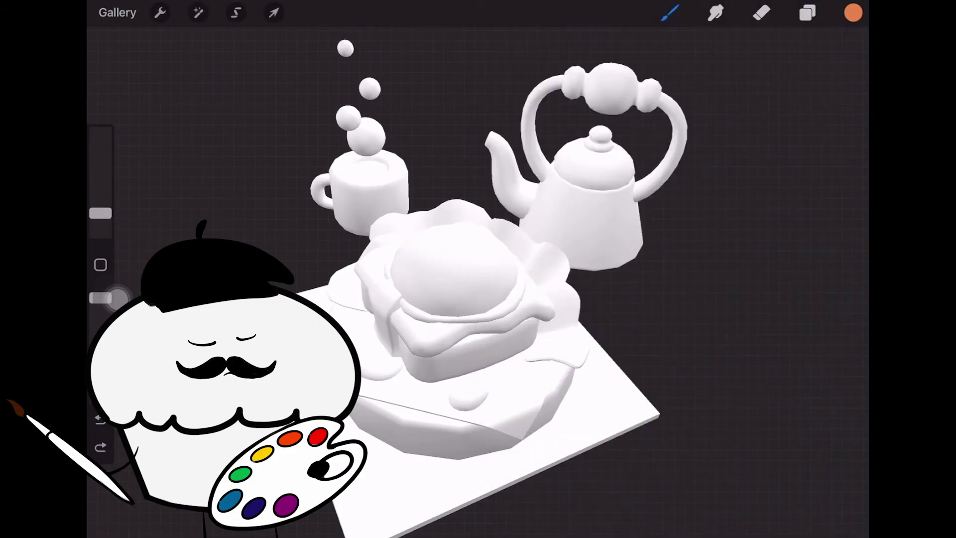
# - Open the Stucco brush's 3D material settings and examine its Metallic and Roughness options
pyautogui.click(670, 13)
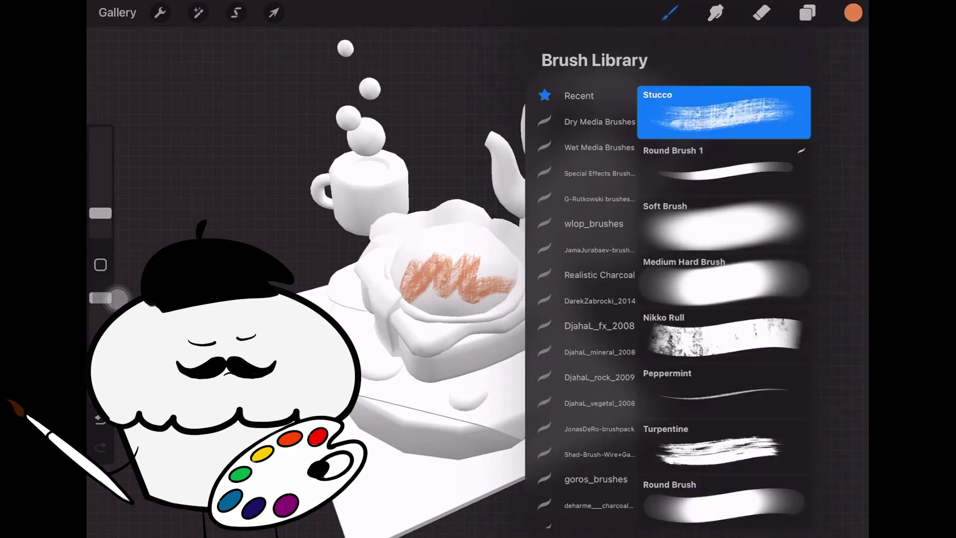
pyautogui.click(723, 113)
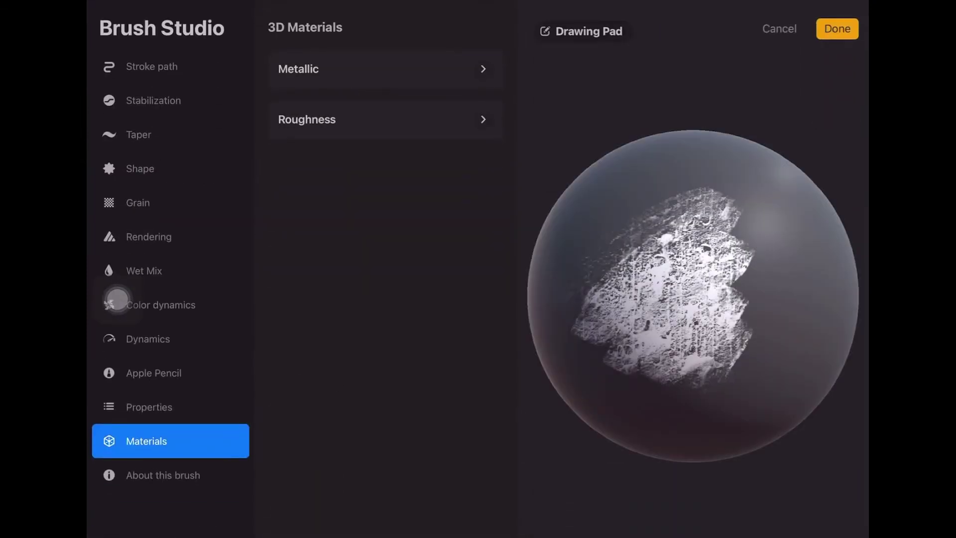
pyautogui.click(484, 70)
pyautogui.click(384, 478)
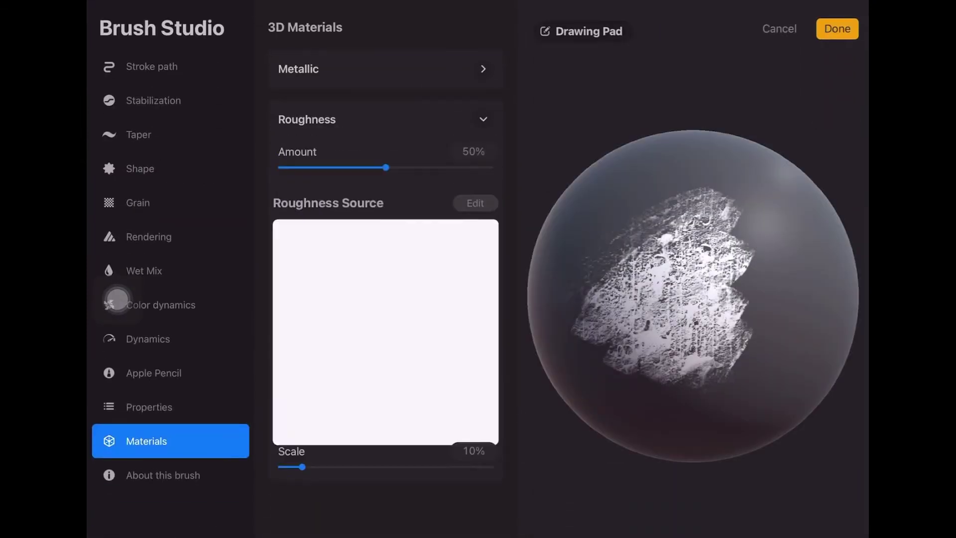
pyautogui.click(384, 68)
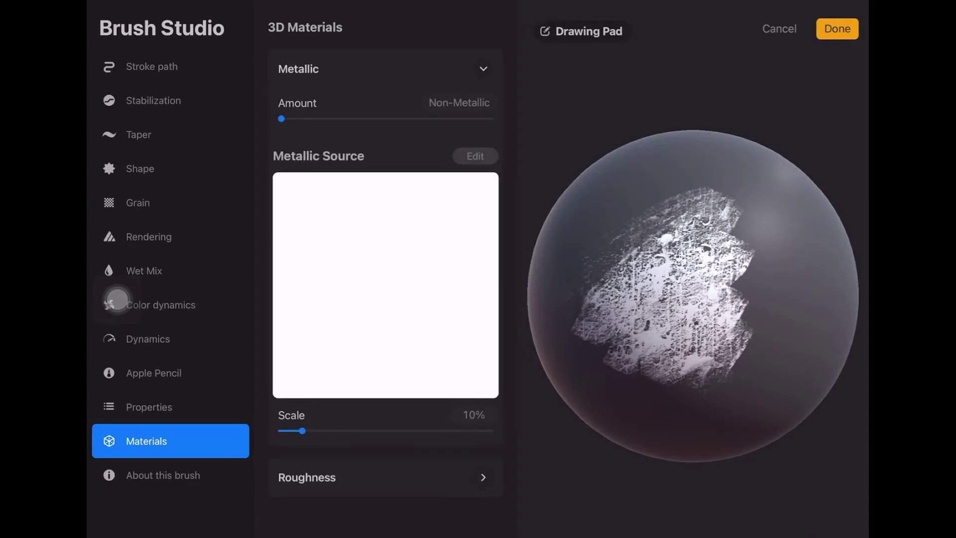
pyautogui.moveTo(281, 119)
pyautogui.mouseDown()
pyautogui.moveTo(438, 119)
pyautogui.moveTo(281, 118)
pyautogui.mouseUp()
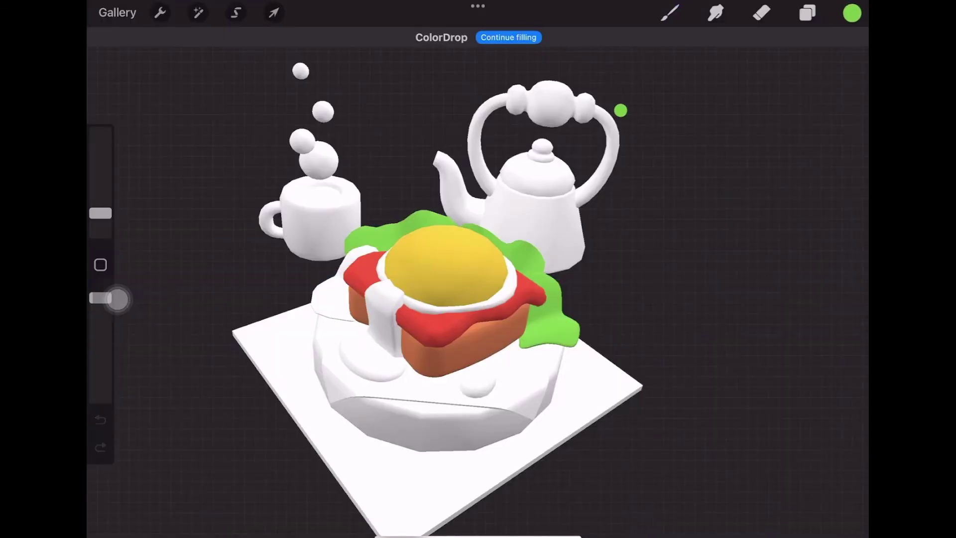
# - Fill the remaining objects with flat base colours, including a red placemat, pink mug, tan round board and cream teapot with olive-green knobs
pyautogui.moveTo(621, 111); pyautogui.dragTo(331, 302)
pyautogui.moveTo(852, 13); pyautogui.dragTo(424, 488)
pyautogui.click(852, 13)
pyautogui.click(852, 13)
pyautogui.click(852, 13)
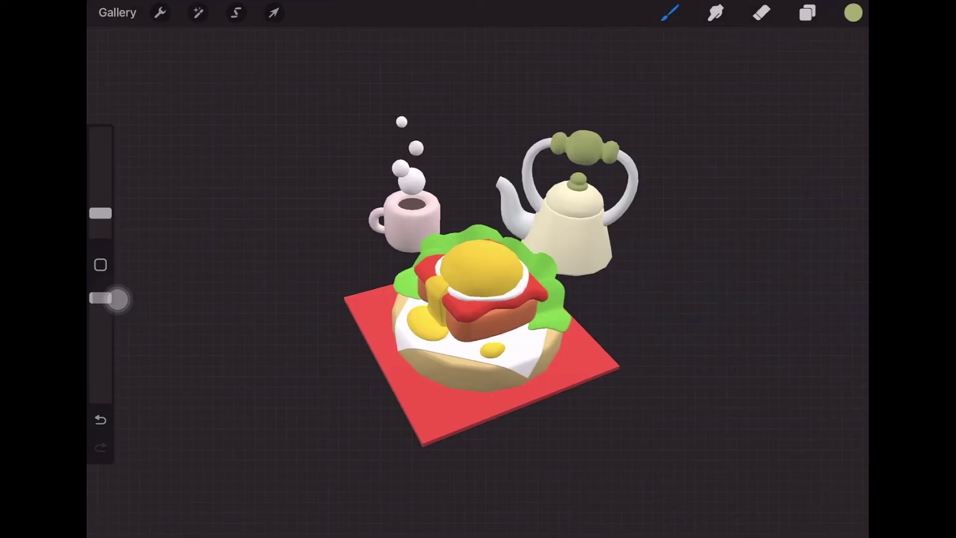
# - Show the model's 2D texture and paste the copied cat photo into it, allowing the paste from Photos
pyautogui.click(159, 12)
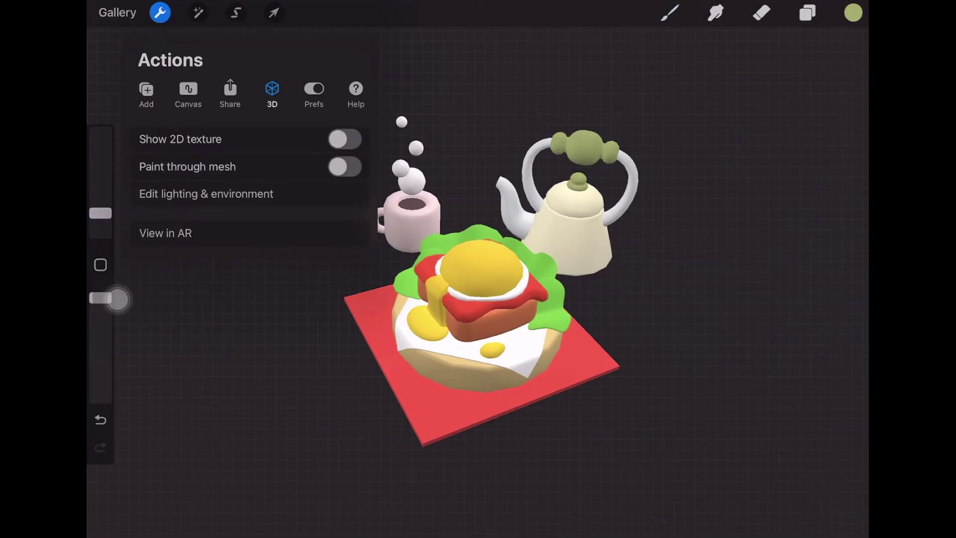
pyautogui.click(344, 139)
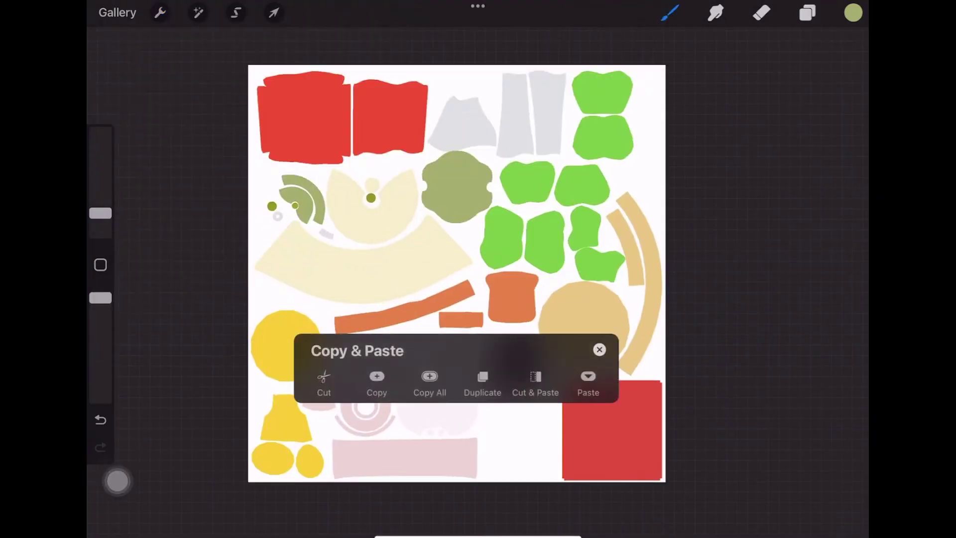
pyautogui.click(589, 363)
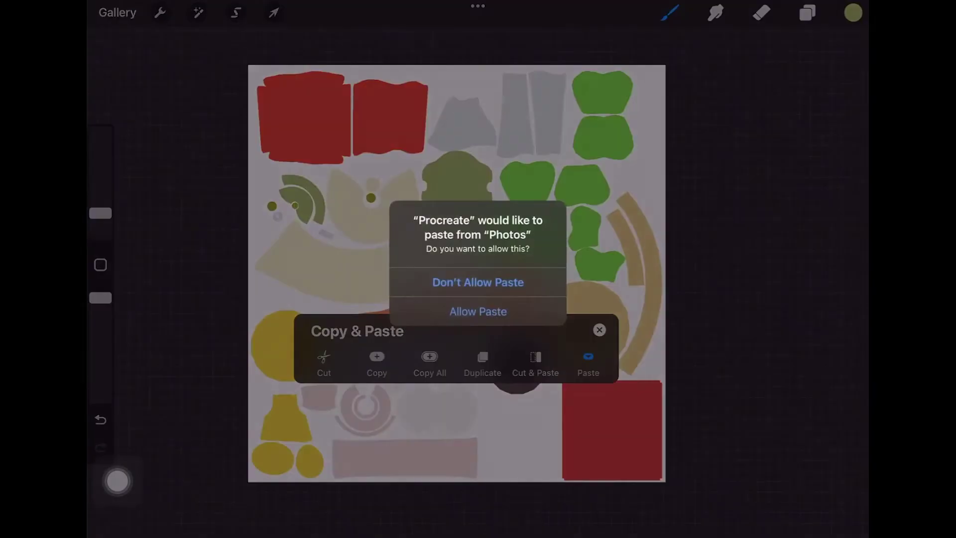
pyautogui.click(478, 312)
# - Scale and move the cat photo onto the round yellow yolk island, and switch back to the 3D model
pyautogui.moveTo(286, 150); pyautogui.dragTo(268, 138)
pyautogui.moveTo(629, 138); pyautogui.dragTo(406, 299)
pyautogui.moveTo(336, 350); pyautogui.dragTo(390, 277)
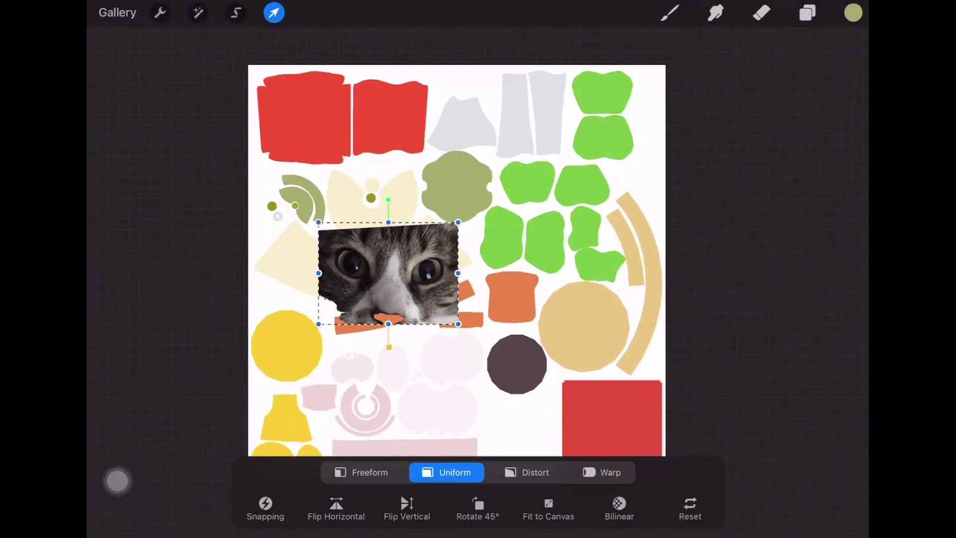
pyautogui.moveTo(458, 225); pyautogui.dragTo(331, 316)
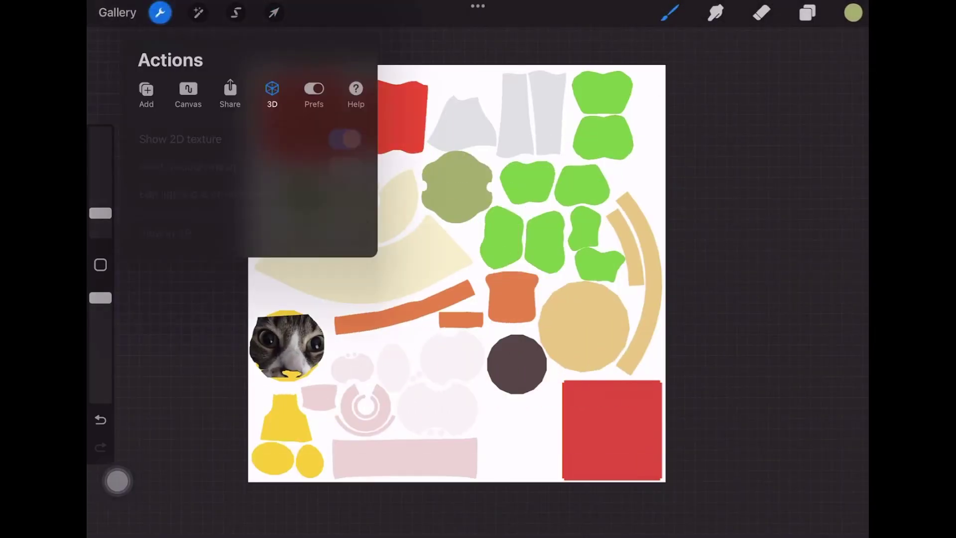
pyautogui.click(345, 139)
pyautogui.scroll(5, 478, 299)
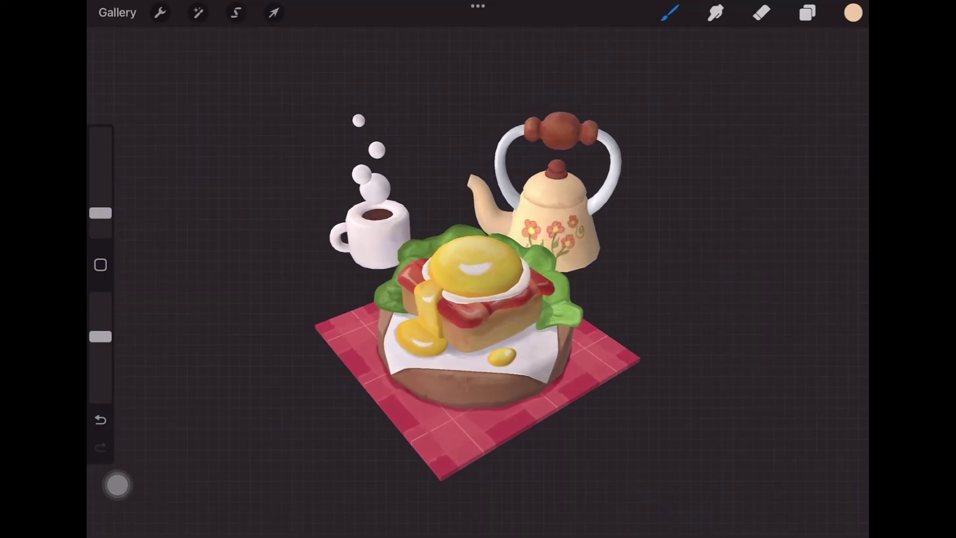
# - Export the painted texture of the breakfast scene from Procreate
pyautogui.click(160, 13)
pyautogui.click(154, 280)
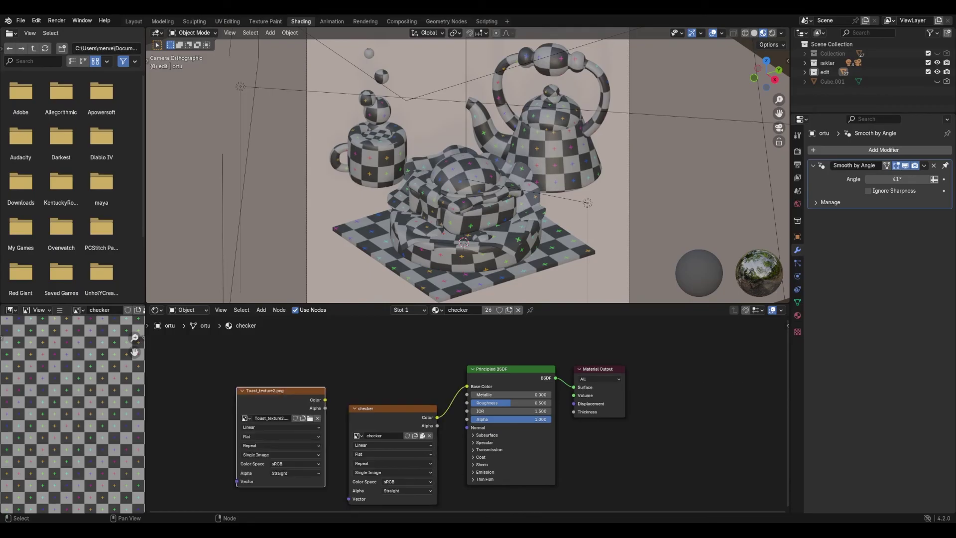
# - Switch to Blender, connect the Toast_texture2.png colour to the Principled BSDF's Base Color, and render the scene as an image
pyautogui.moveTo(327, 405); pyautogui.dragTo(310, 381)
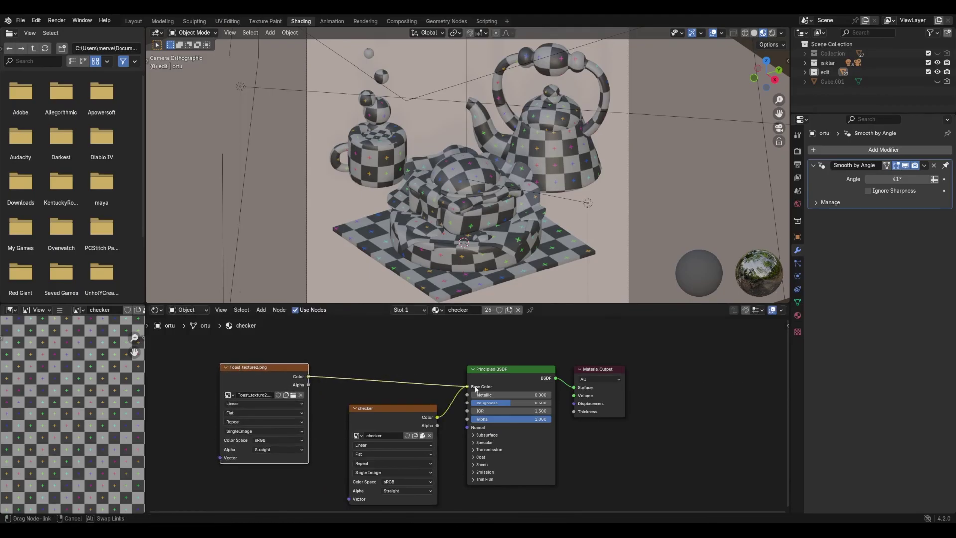
pyautogui.moveTo(476, 390); pyautogui.dragTo(476, 390)
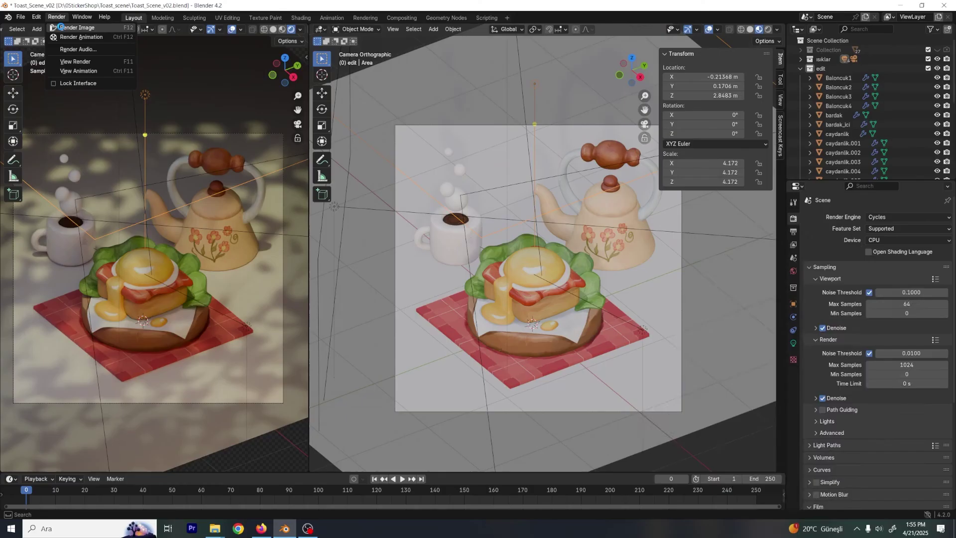
pyautogui.click(61, 26)
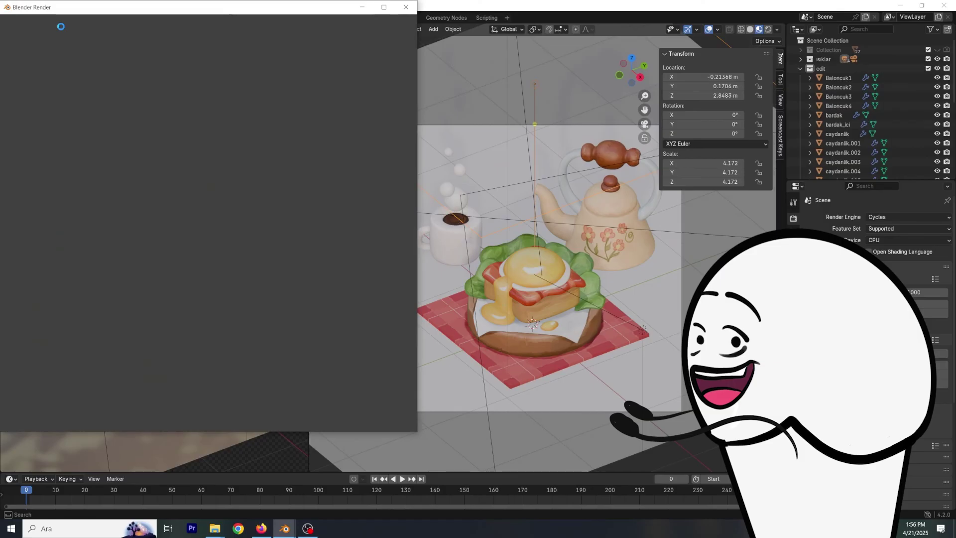